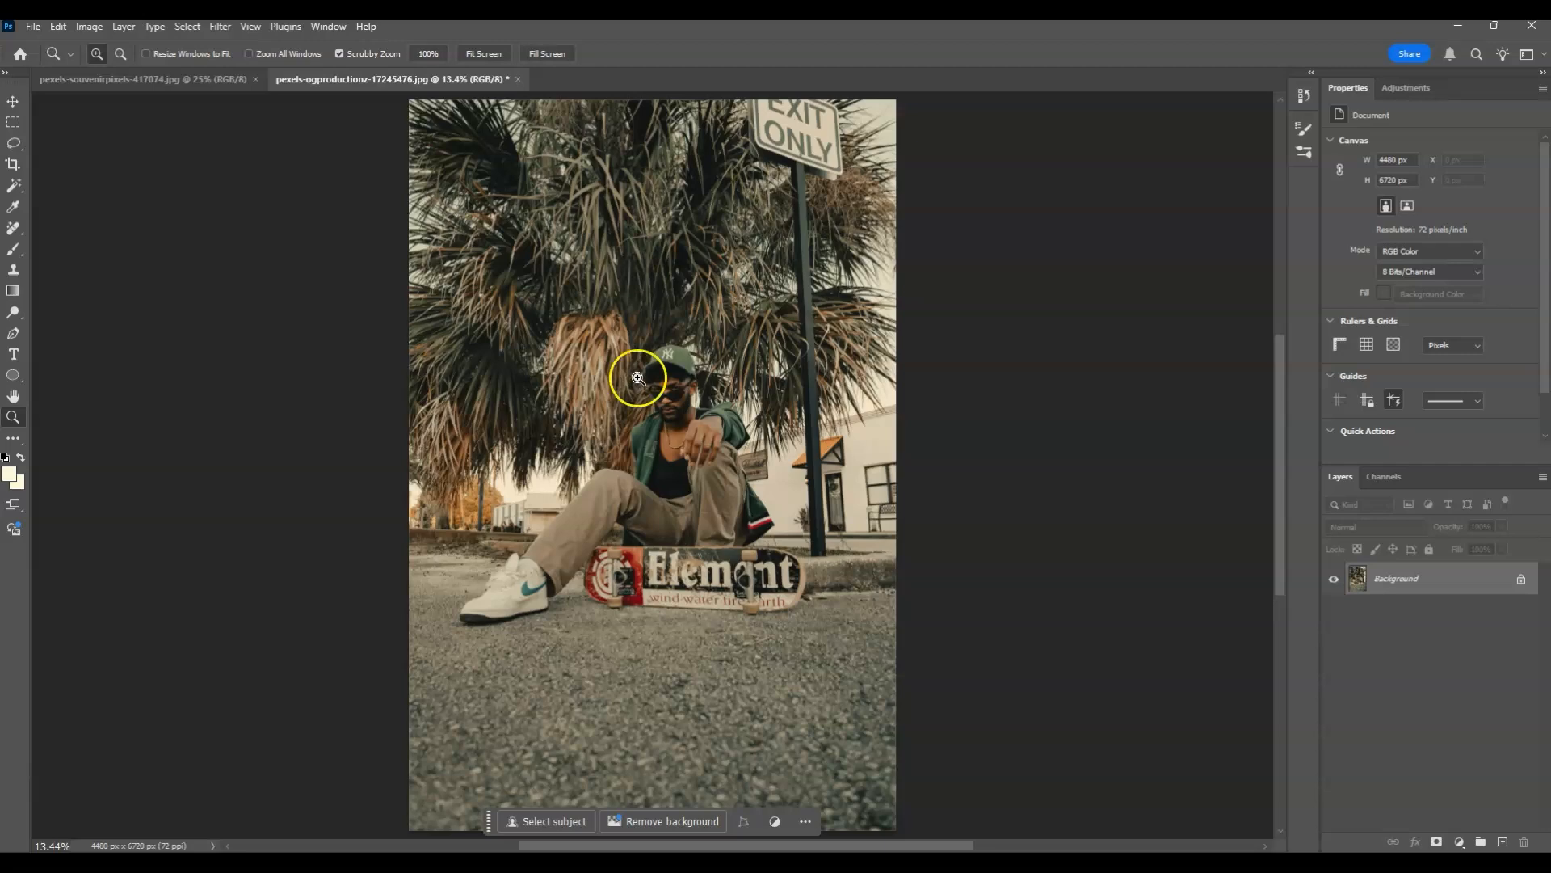
# Open Neural Filters for the Background layer of the skateboarder photo and enable the Color Transfer filter
pyautogui.click(1427, 588)
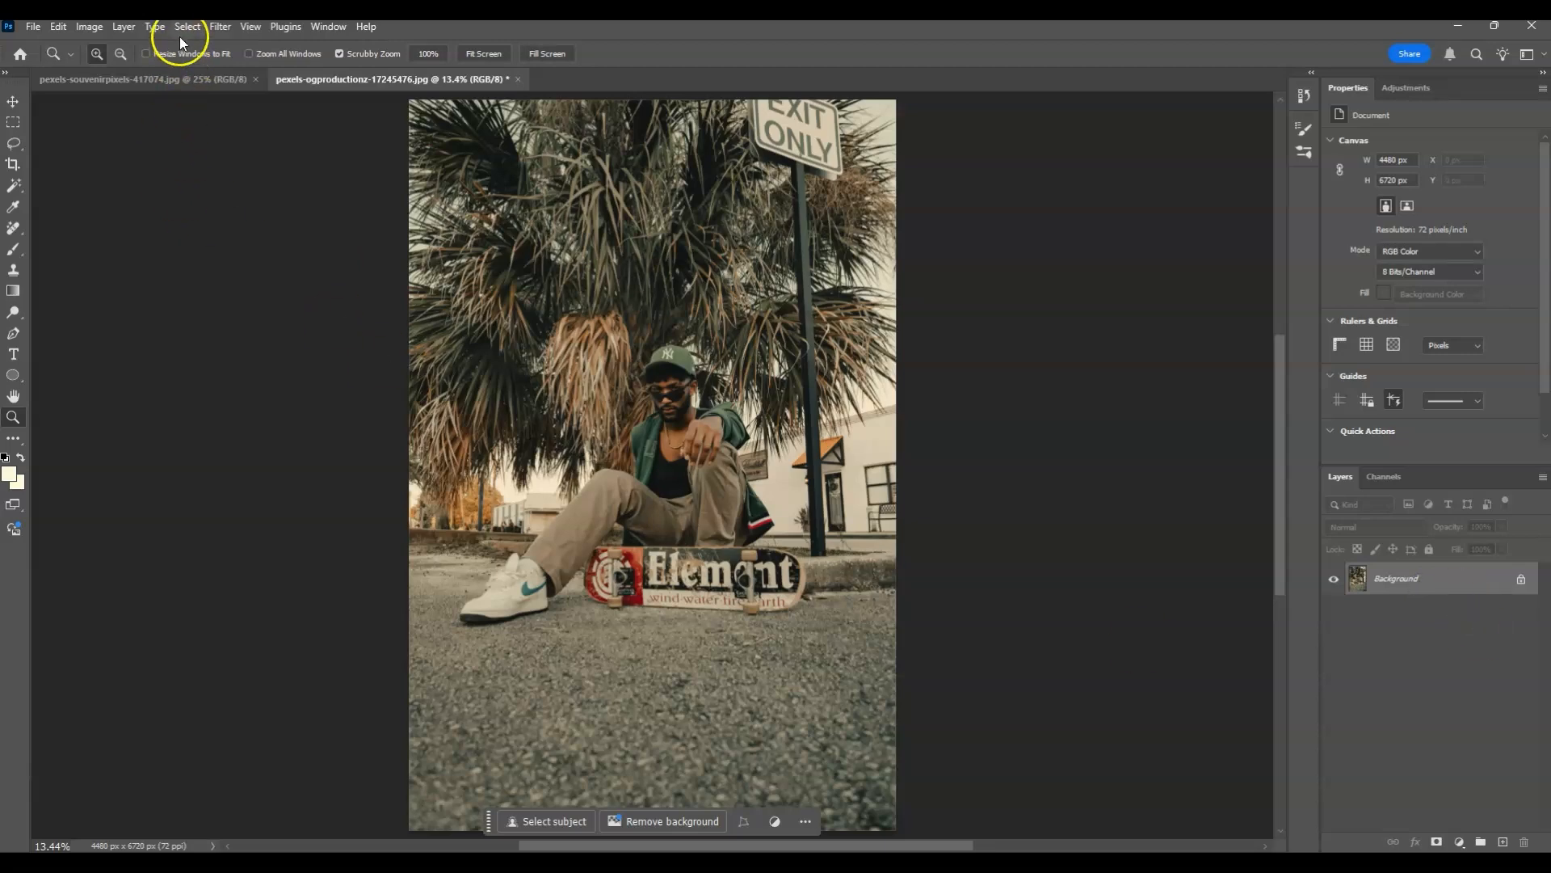
pyautogui.click(219, 28)
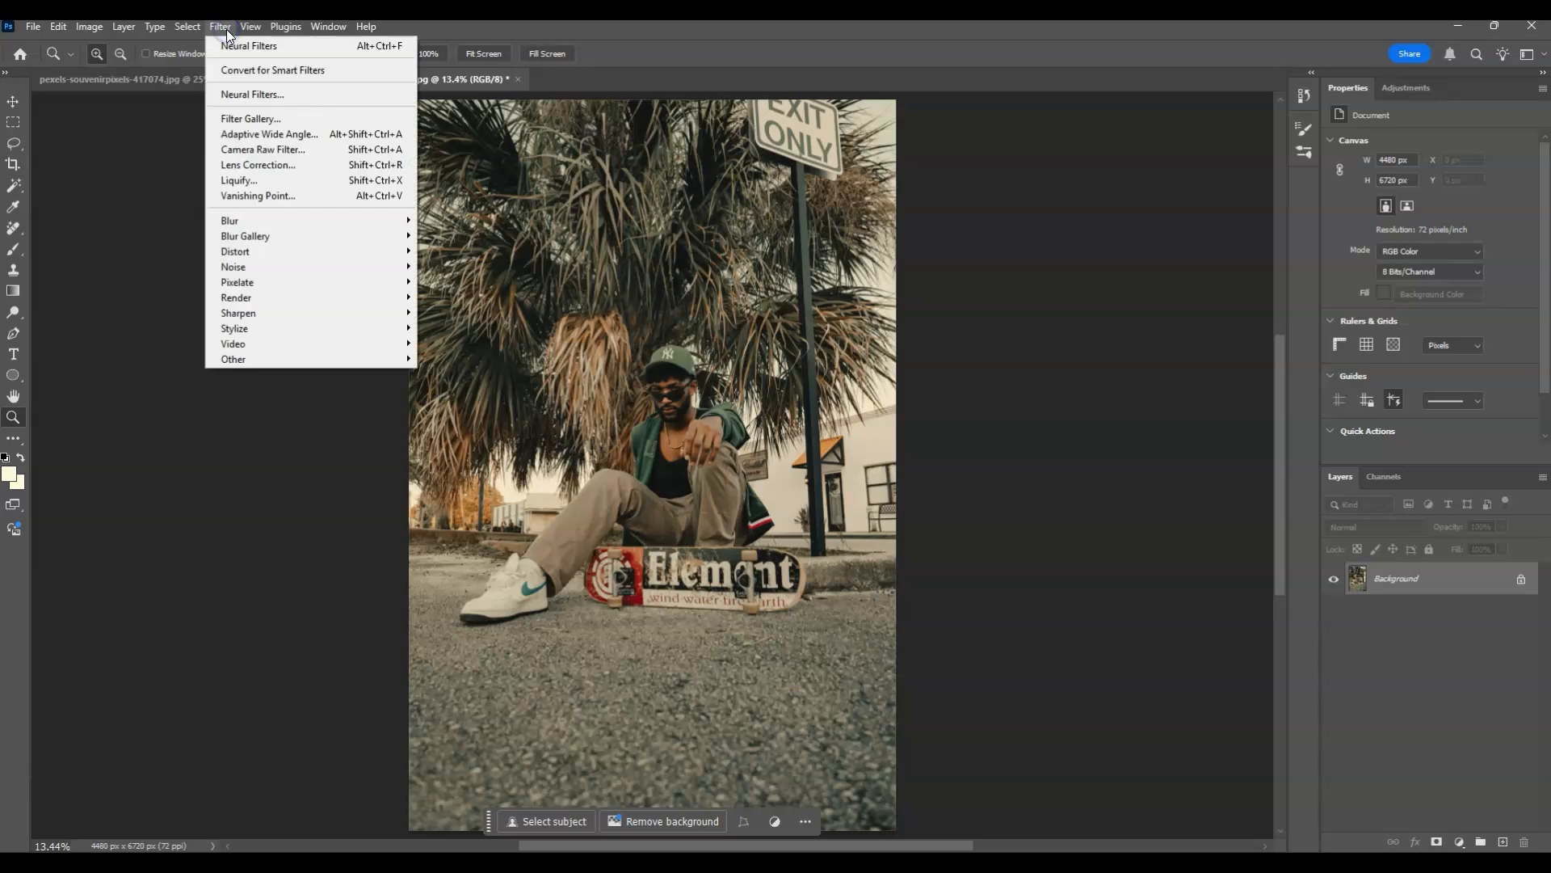
pyautogui.click(278, 92)
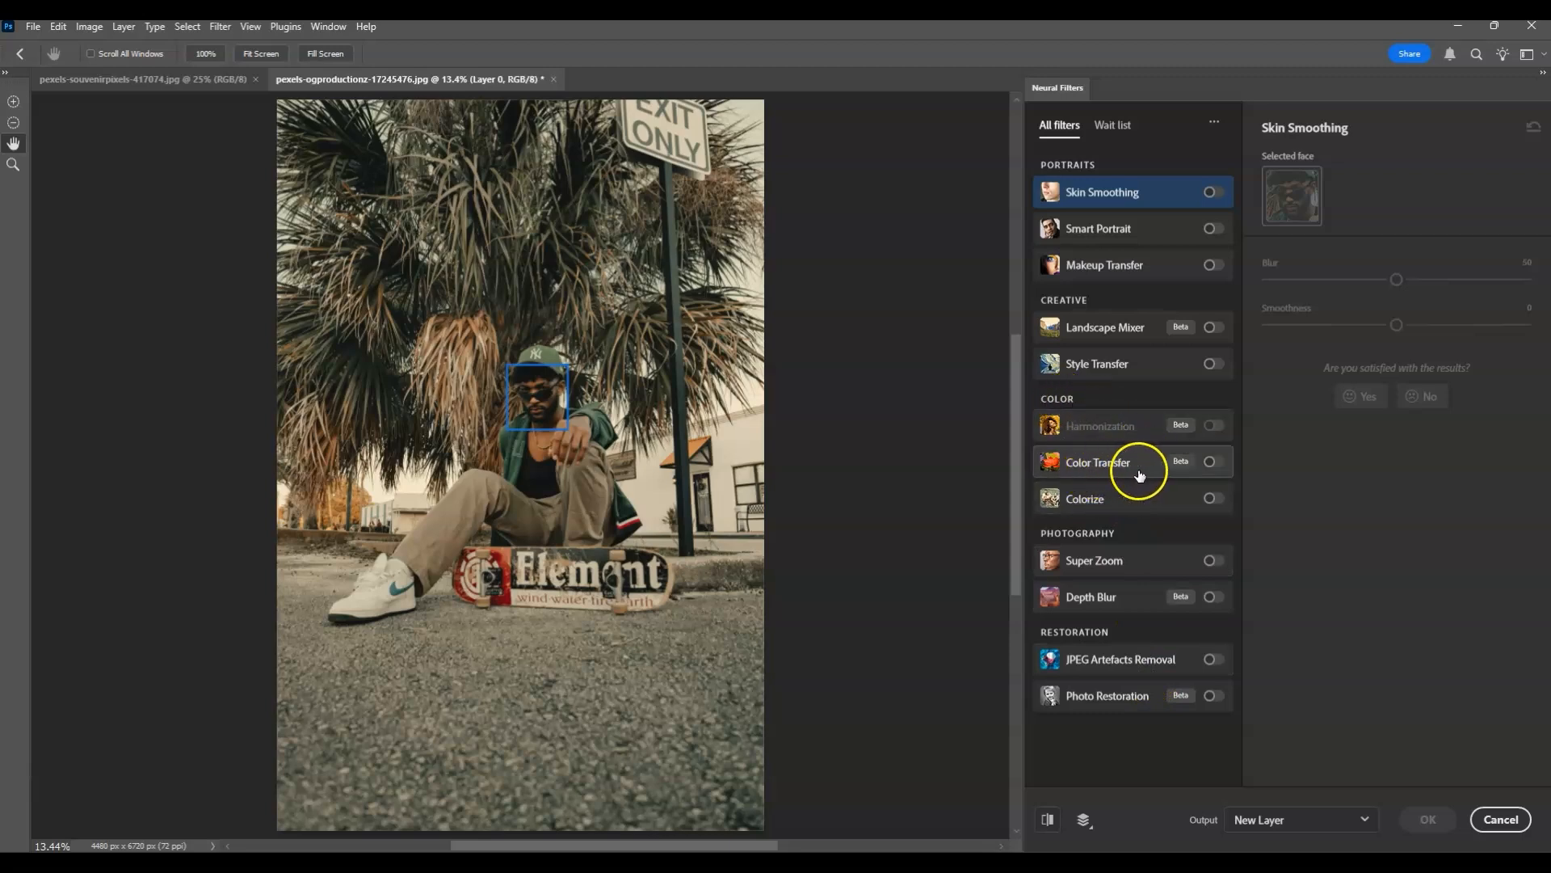
pyautogui.click(1212, 463)
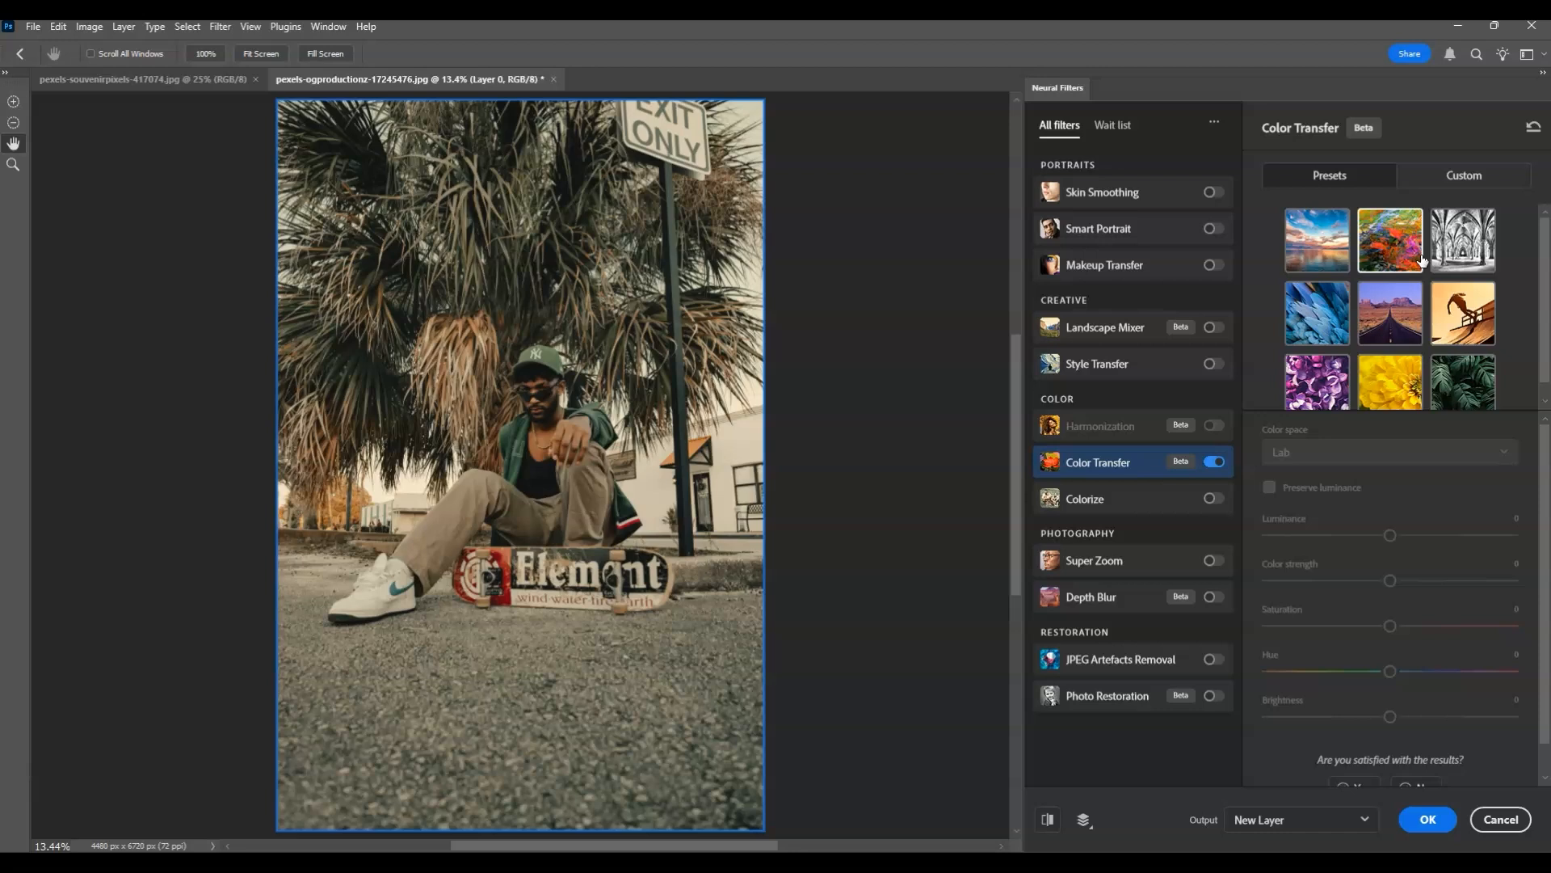
# Use pexels-souvenirpixels-417074.jpg as the custom reference image for Color Transfer and turn on Preserve luminance
pyautogui.click(1484, 177)
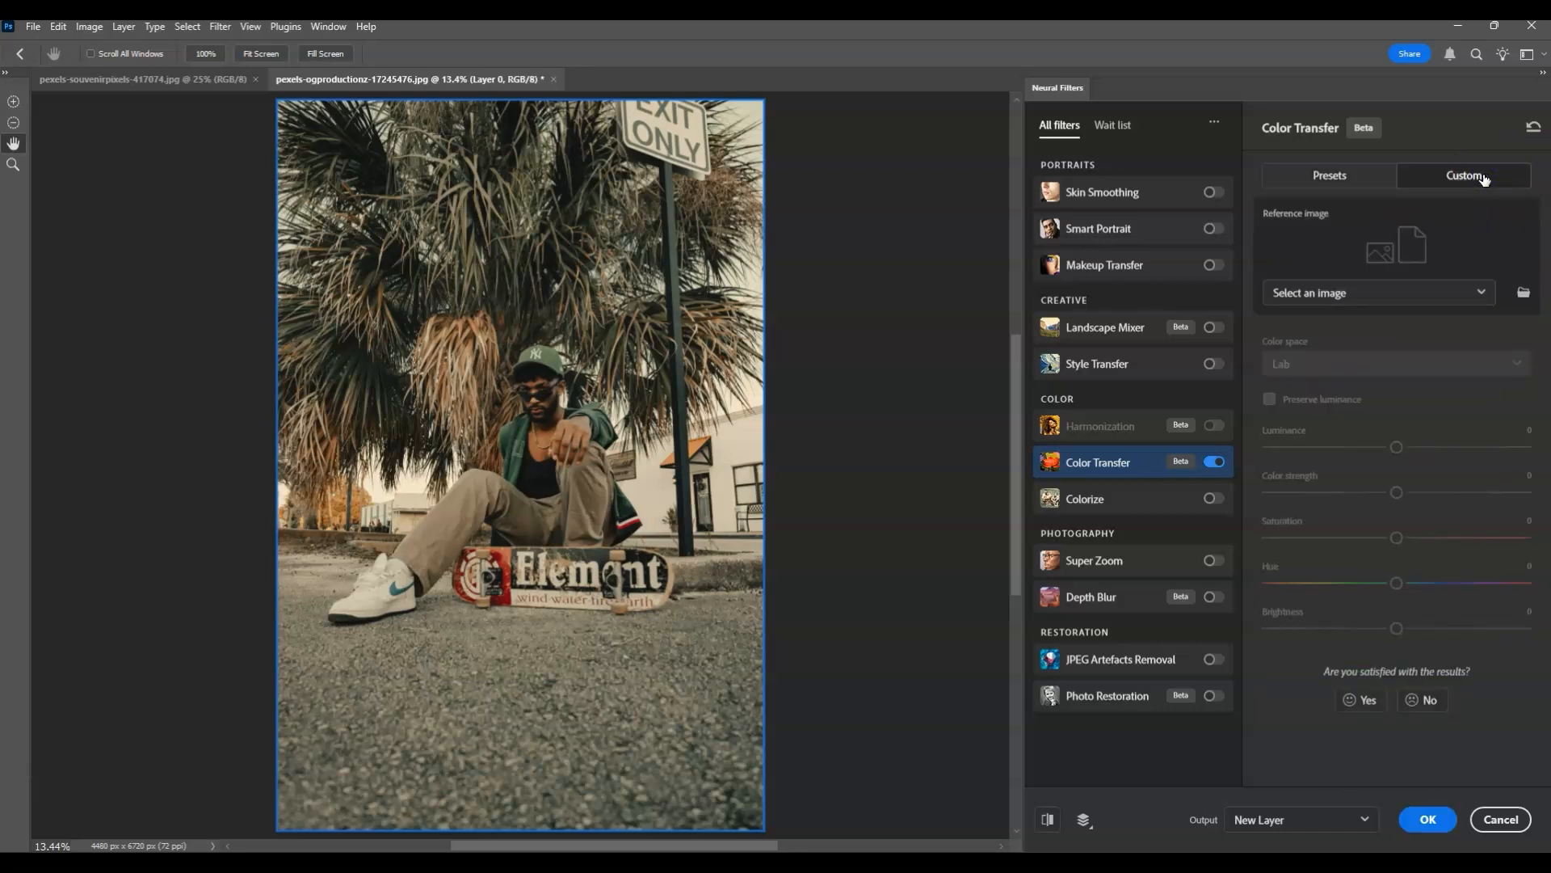
pyautogui.click(1471, 213)
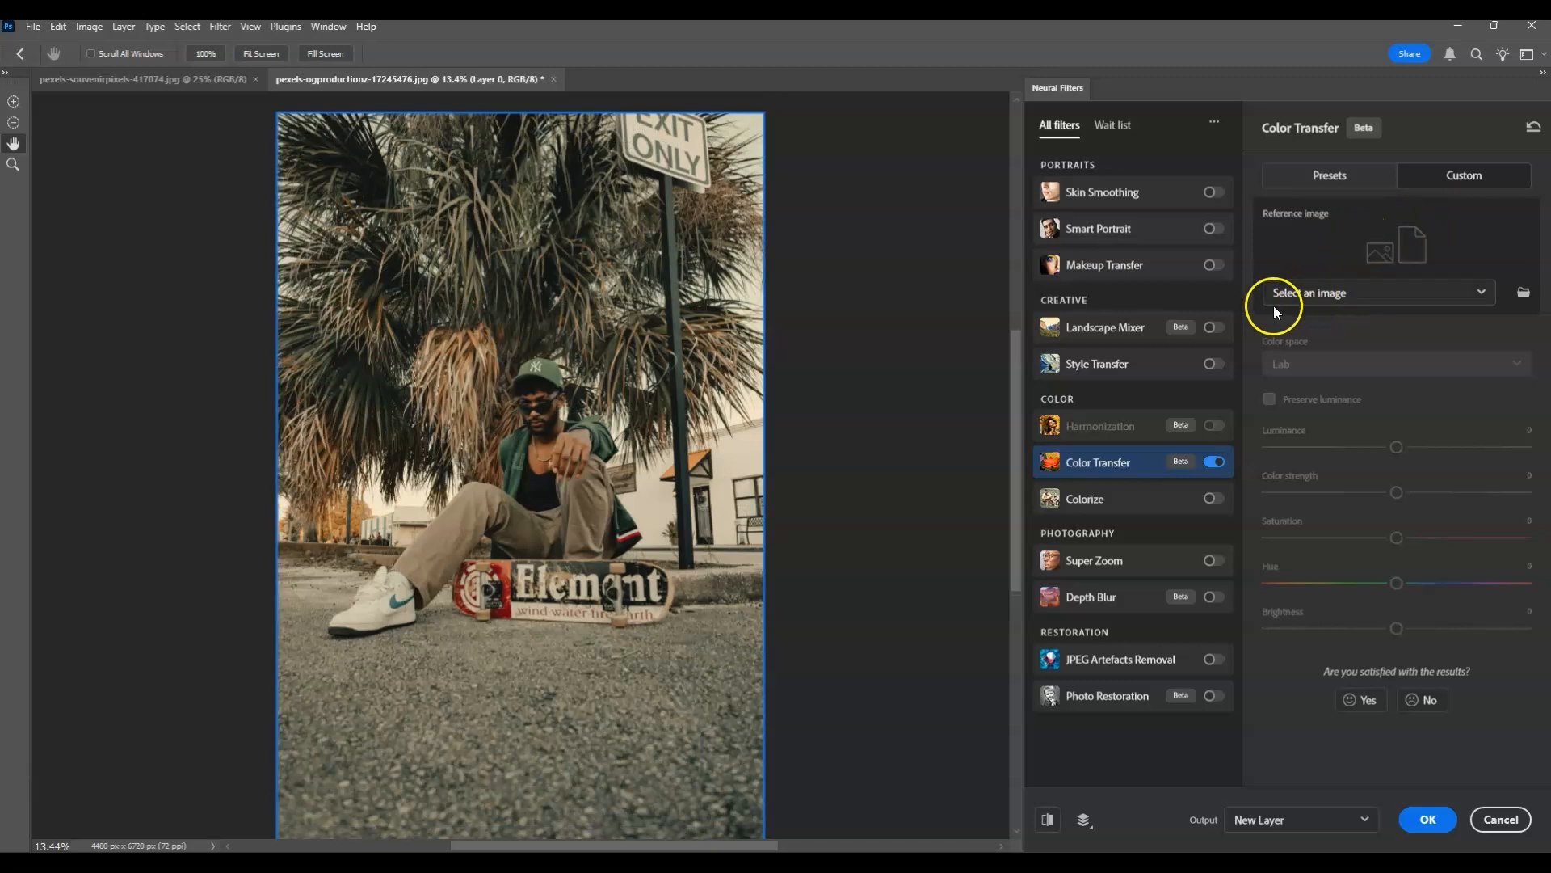
pyautogui.click(1481, 295)
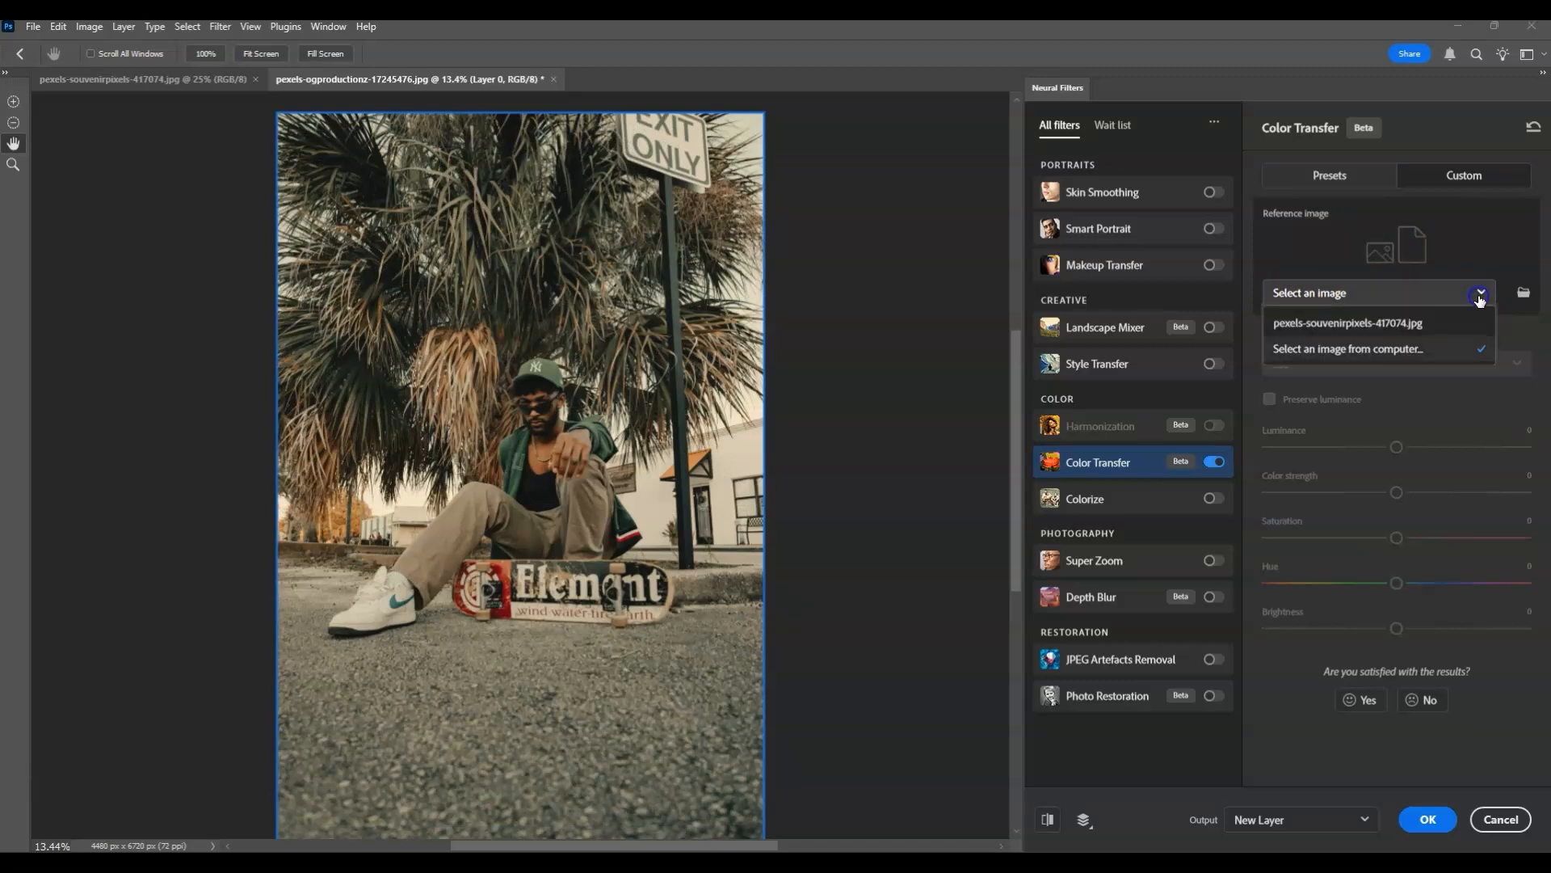
pyautogui.click(1393, 324)
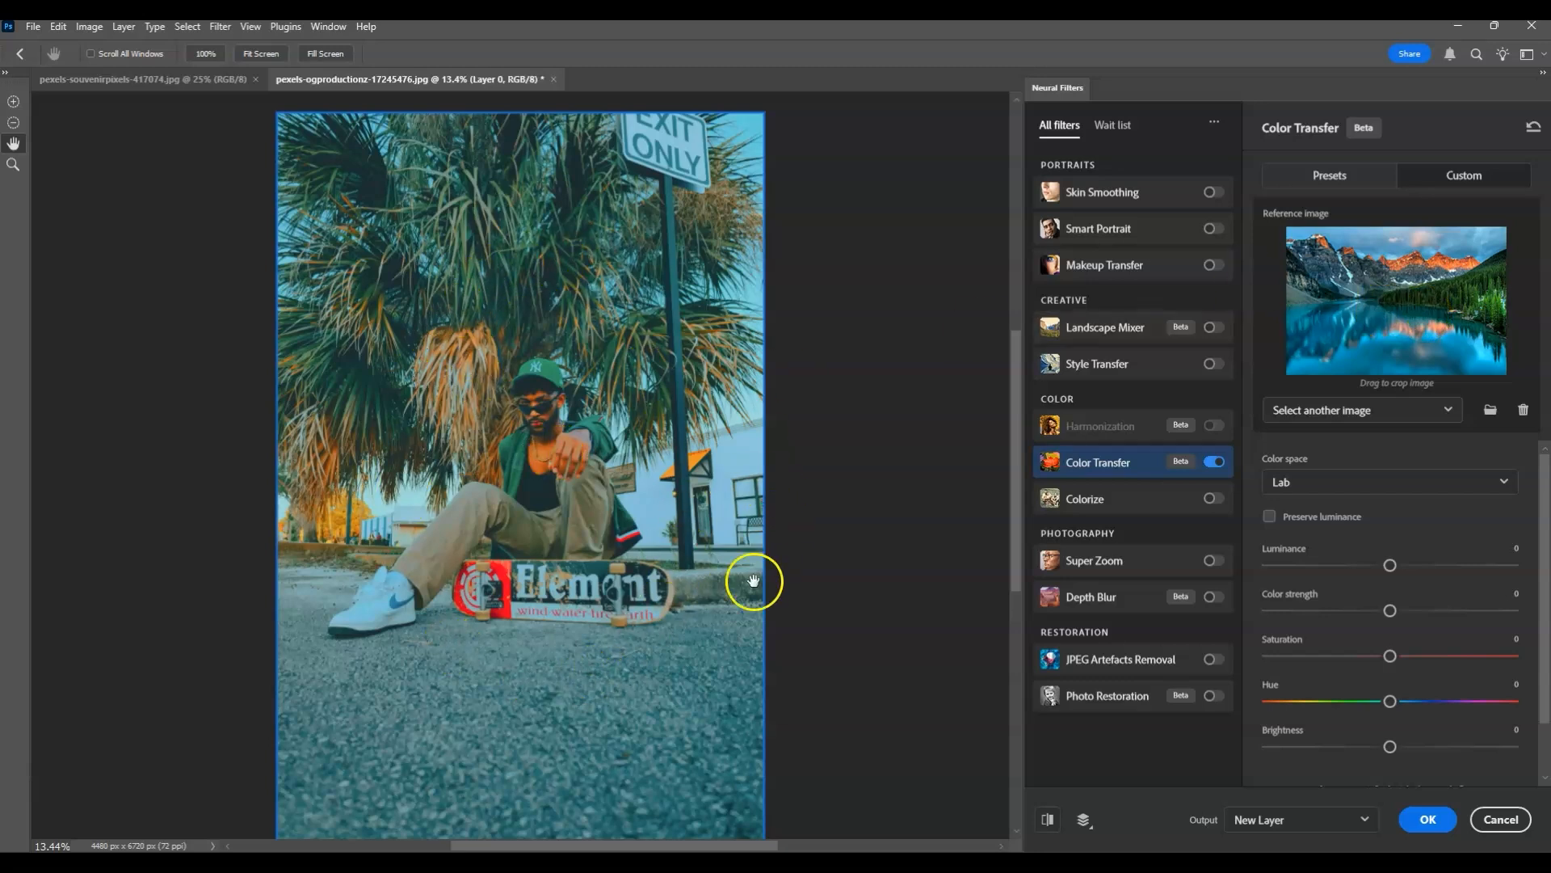
pyautogui.scroll(-1, 640, 509)
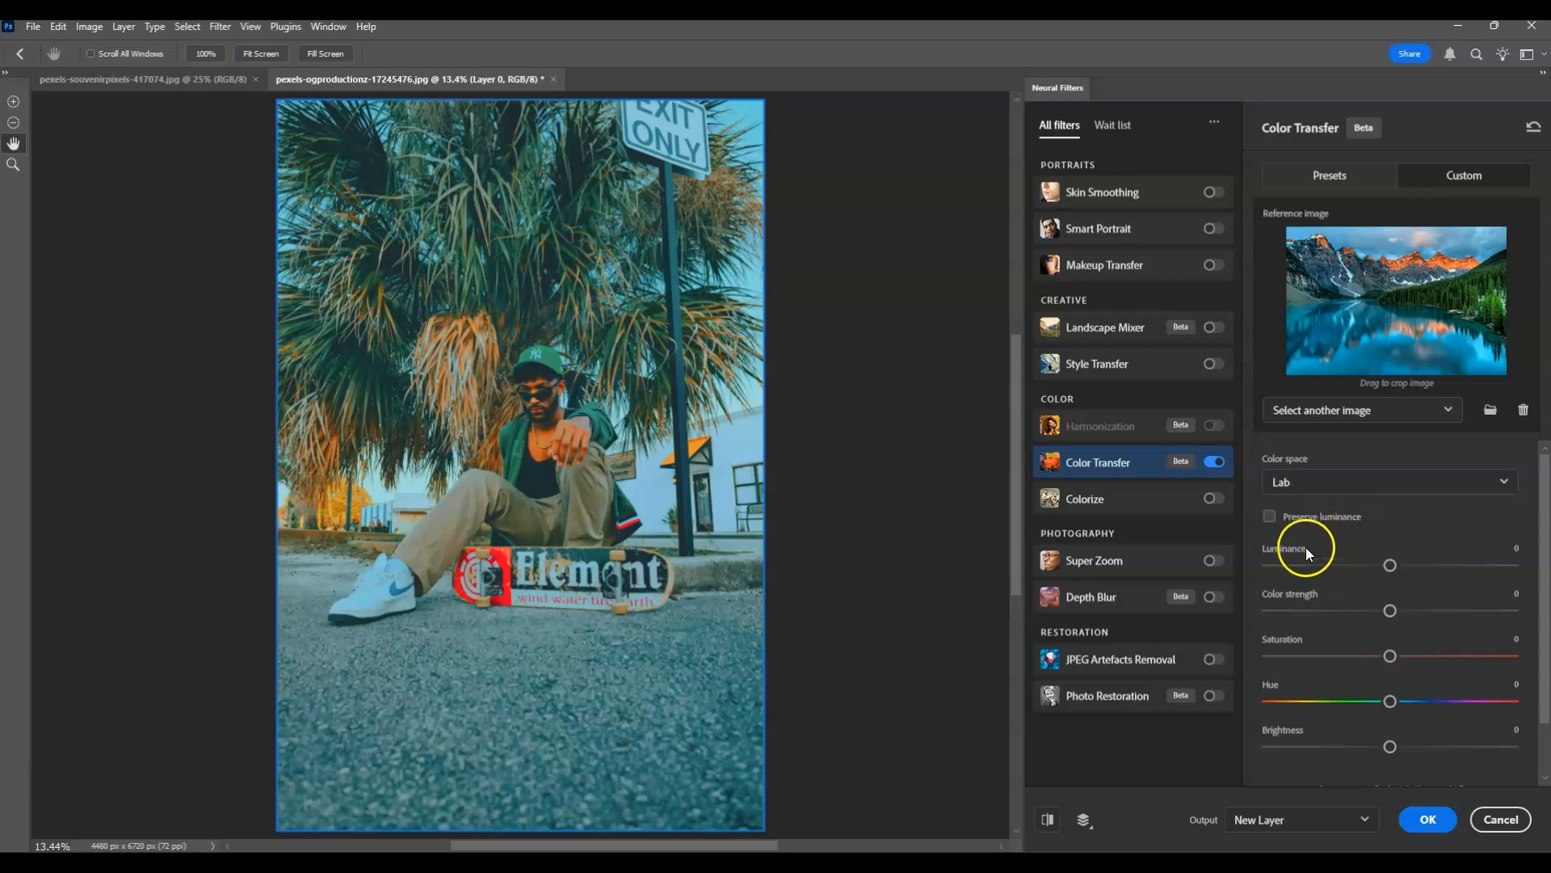
pyautogui.click(1272, 519)
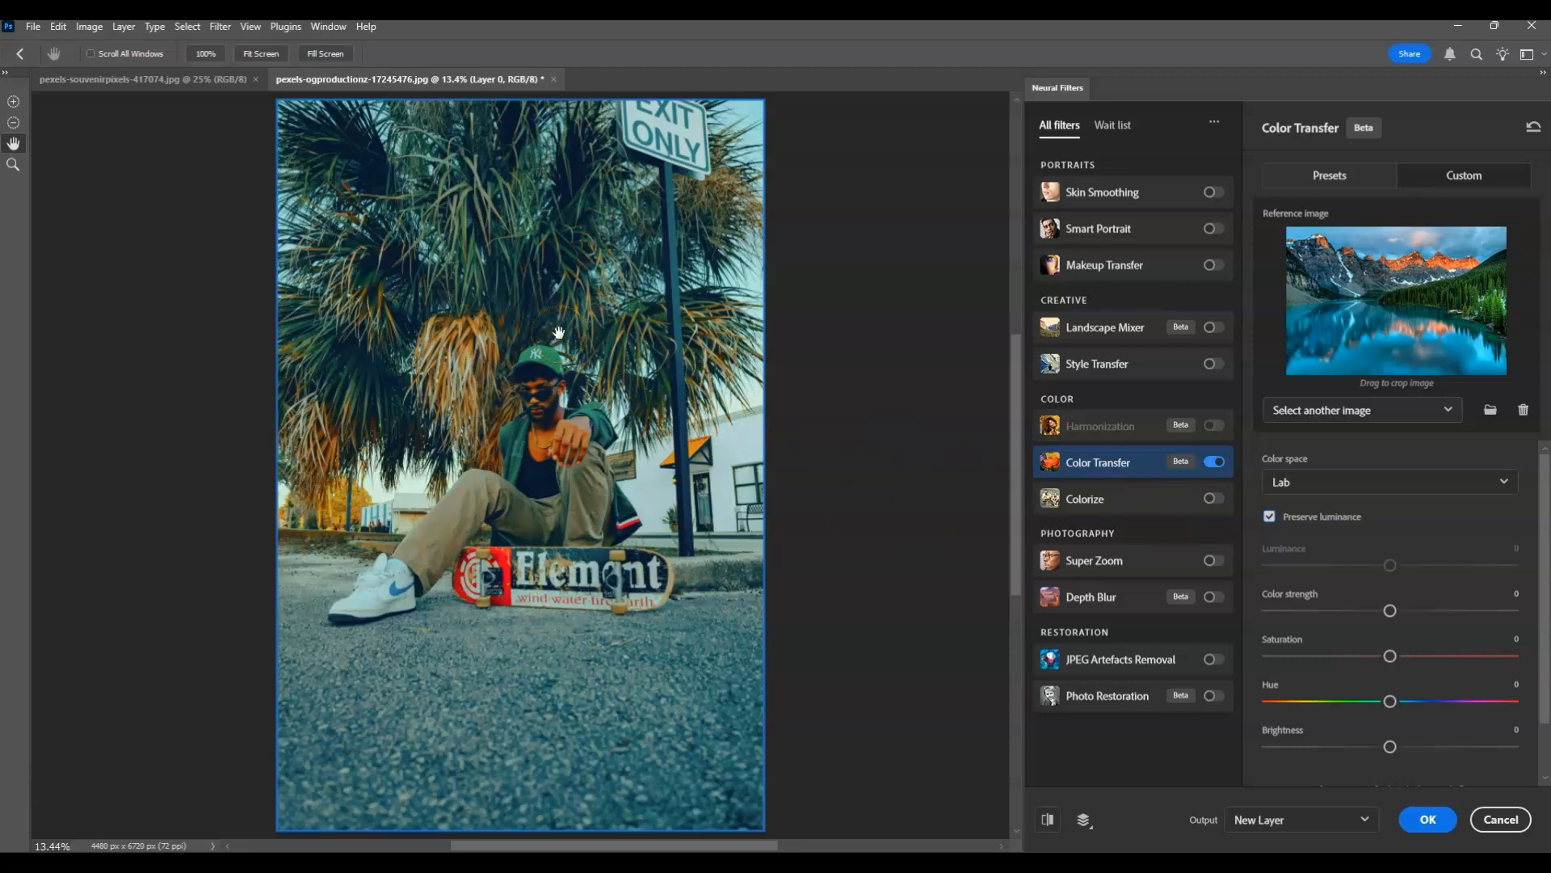
# Try color strengths of +25 and -36, resetting the color strength to 0
pyautogui.scroll(-1, 1354, 537)
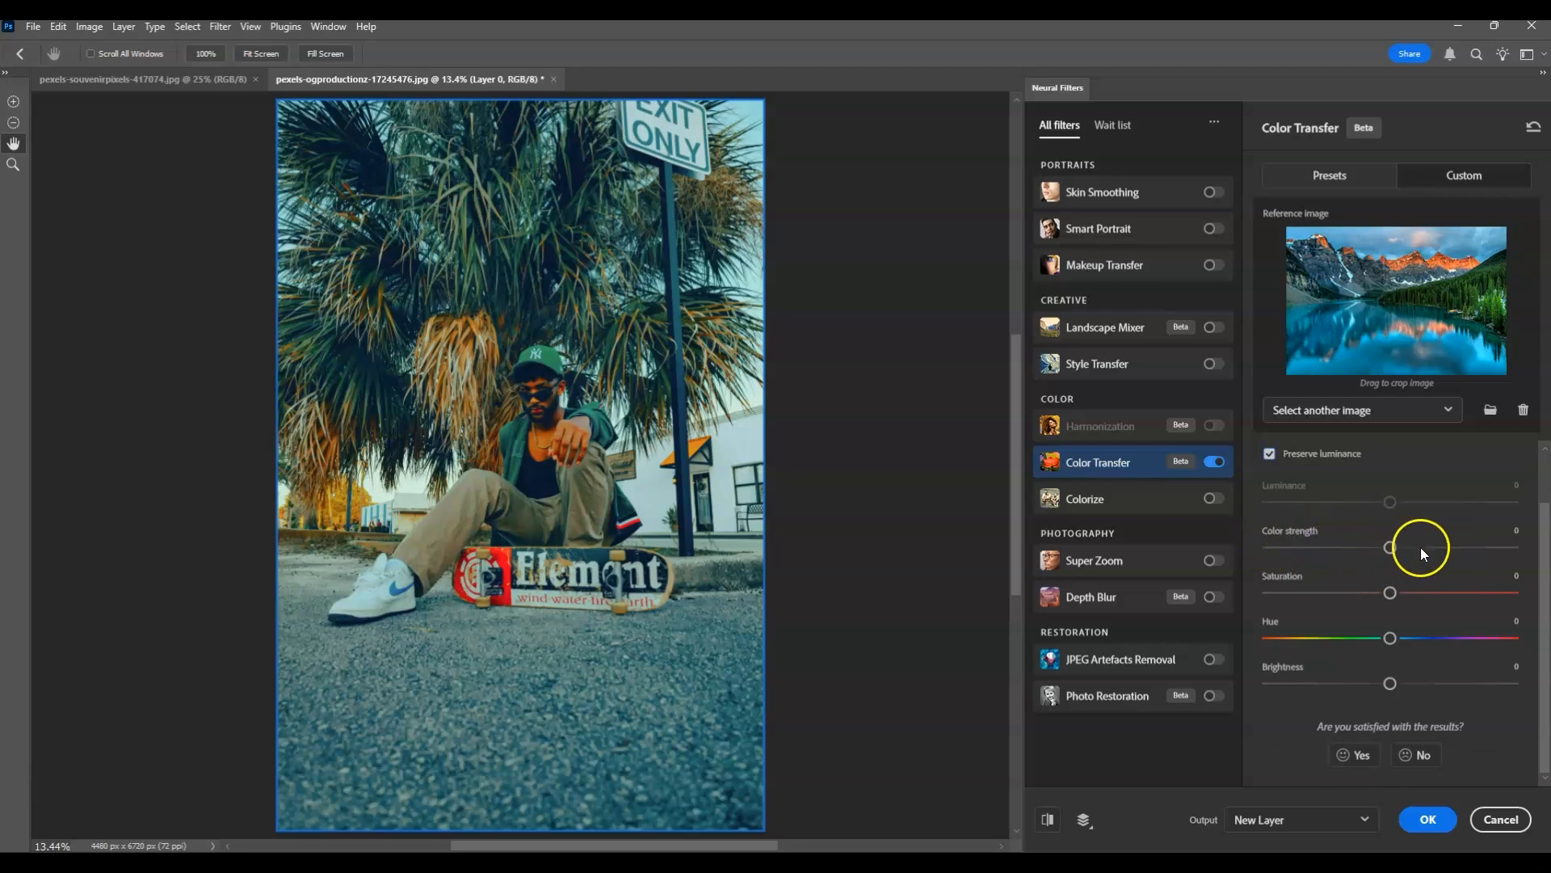
pyautogui.moveTo(1439, 548); pyautogui.dragTo(1452, 548)
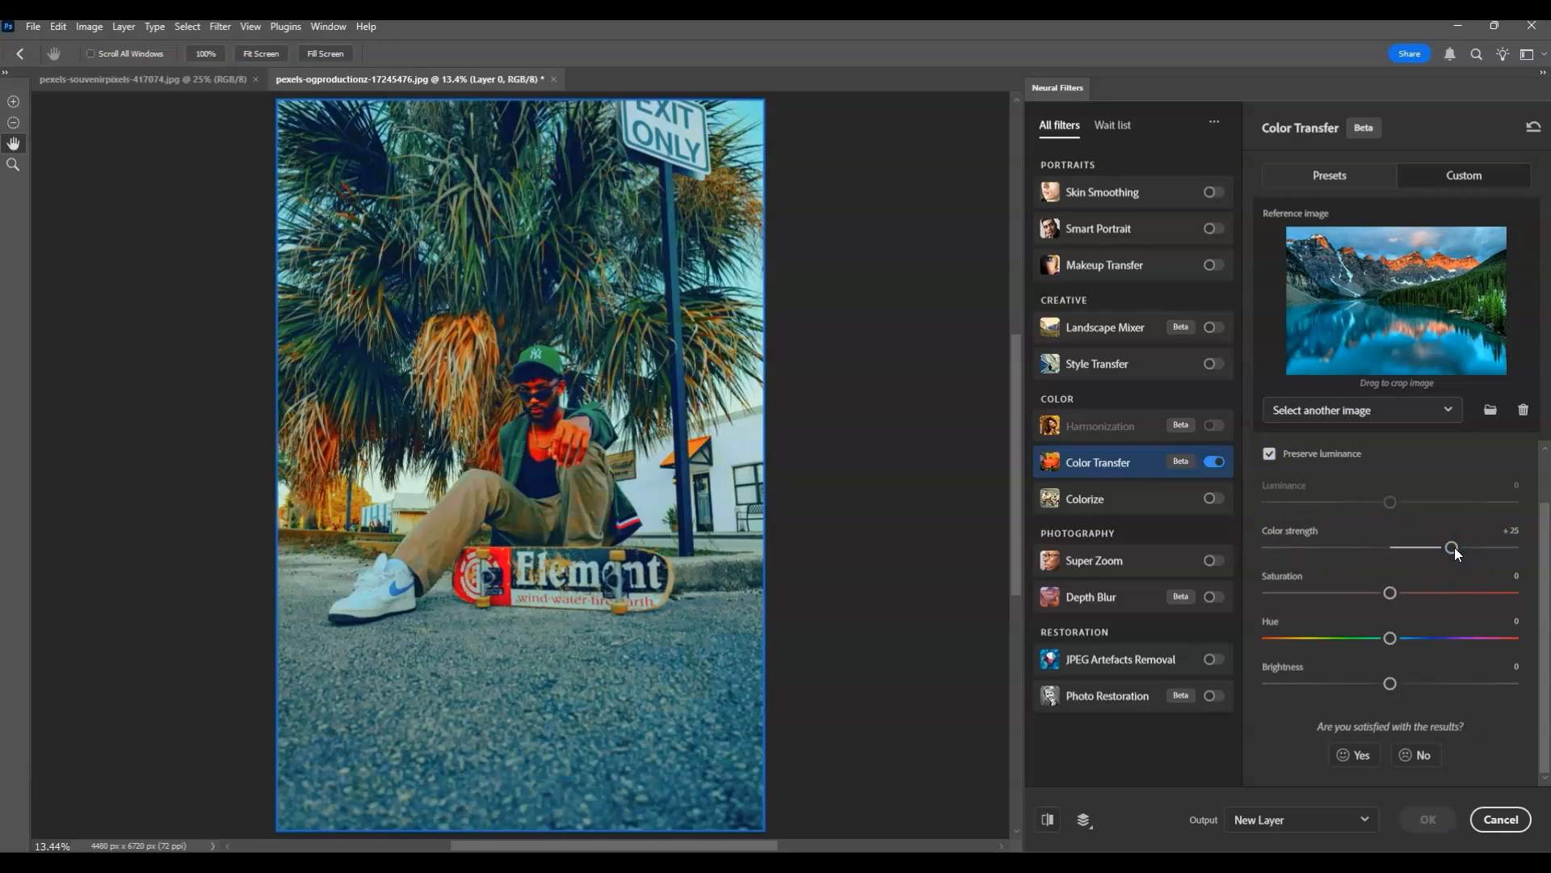
pyautogui.moveTo(1455, 548); pyautogui.dragTo(1453, 548)
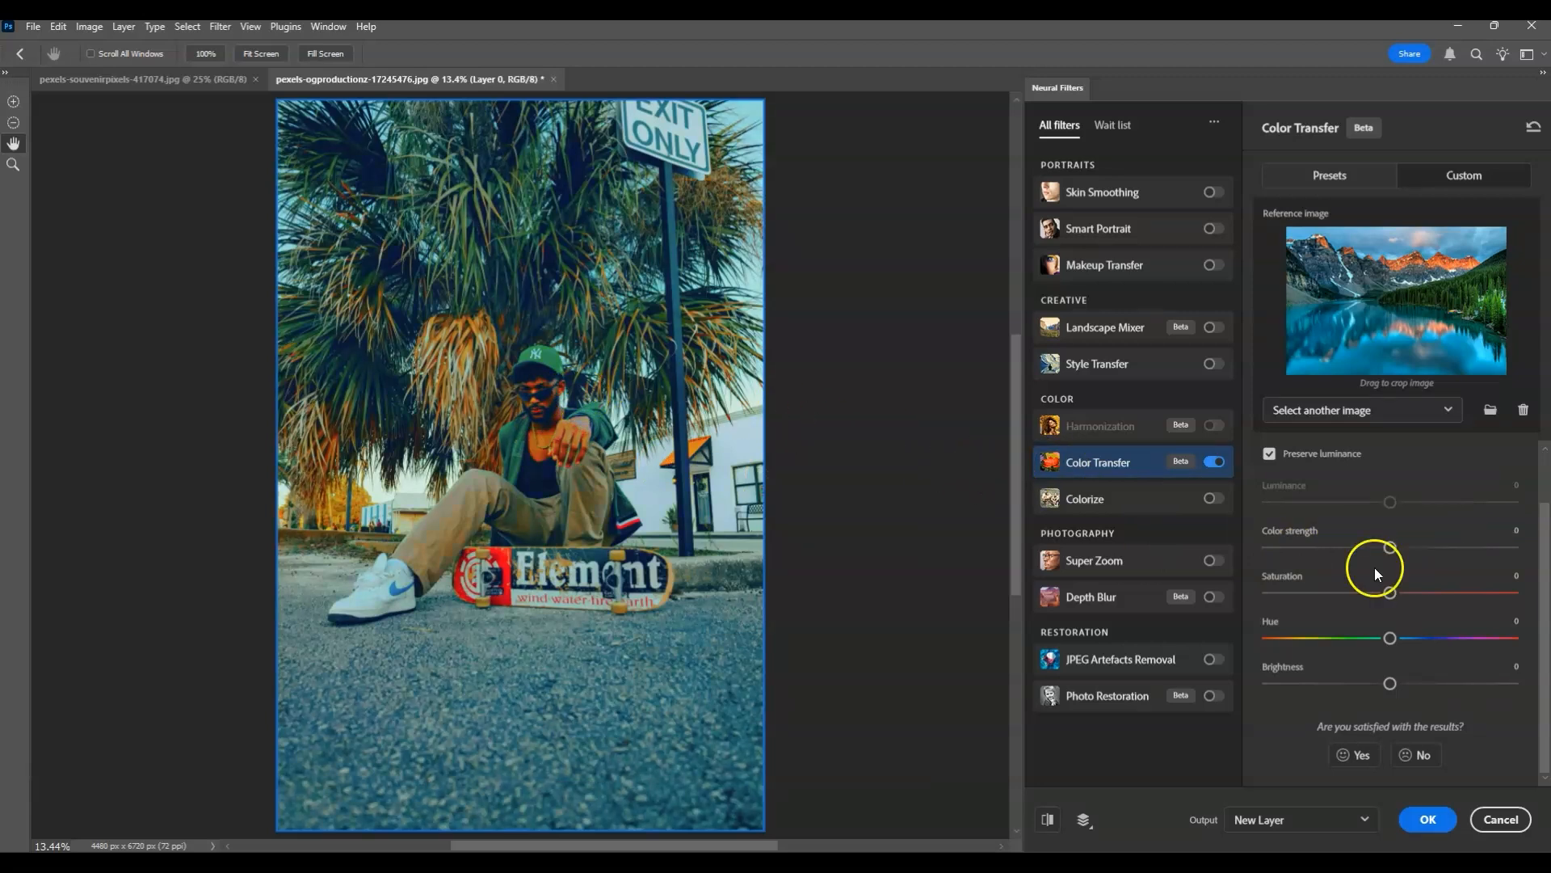
pyautogui.click(1299, 548)
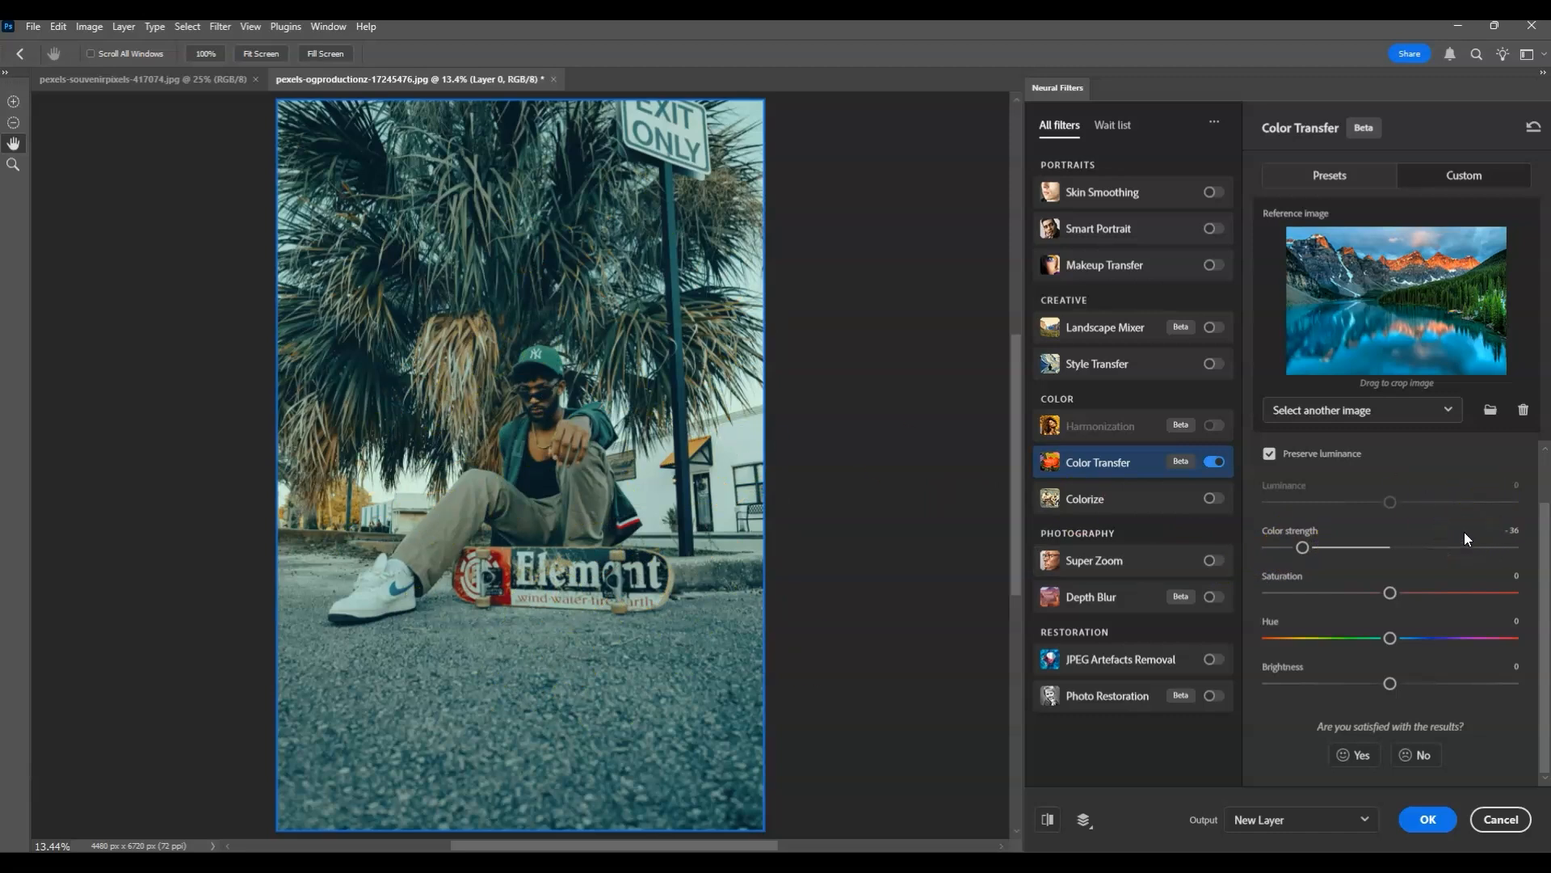
pyautogui.click(1402, 552)
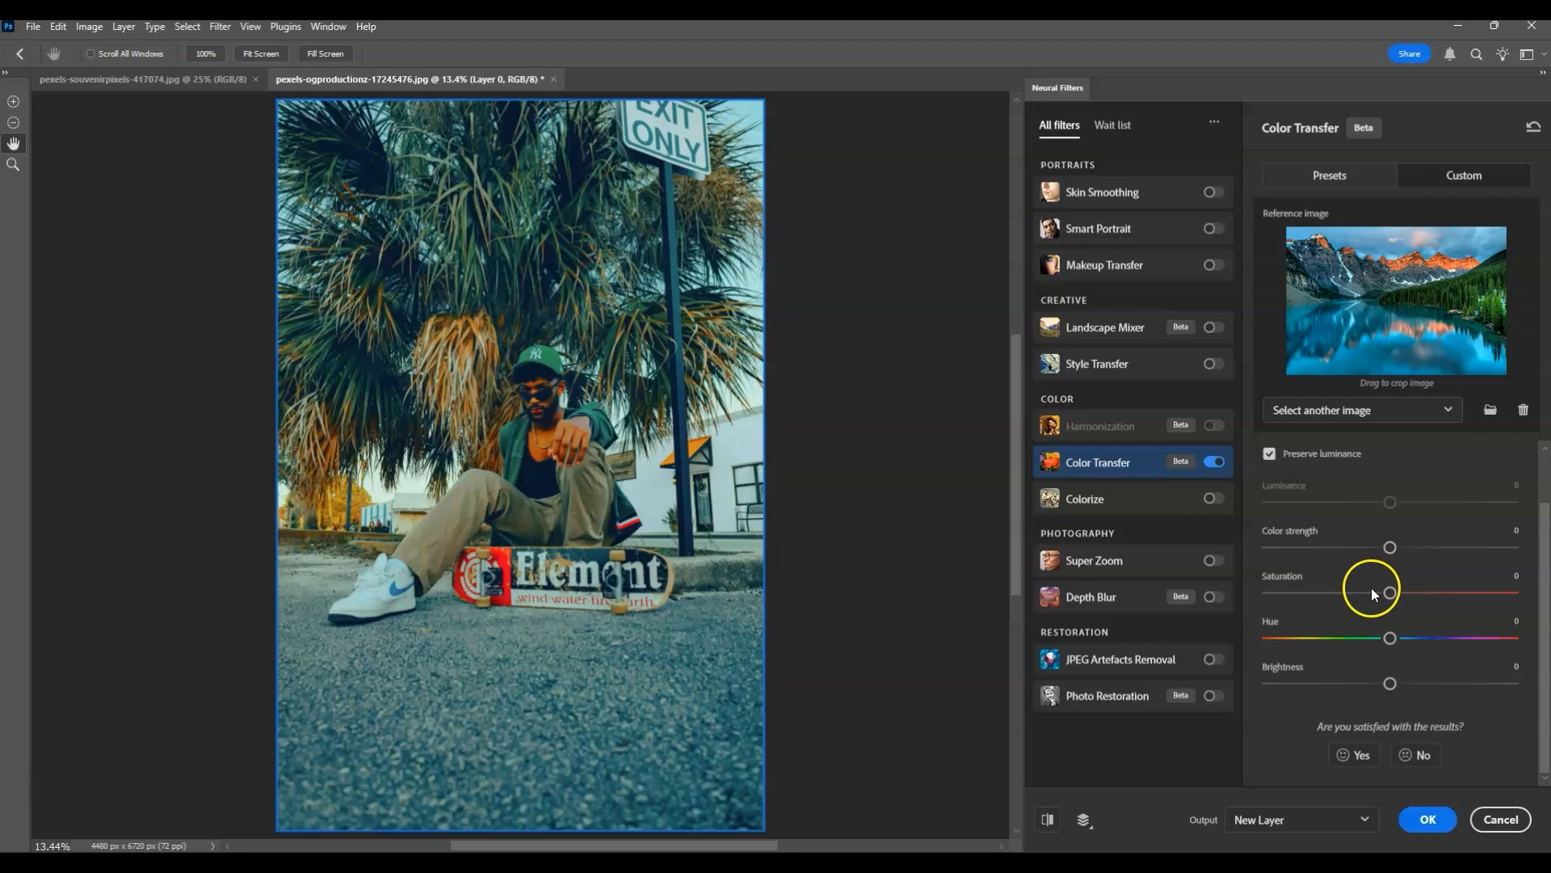
# Set the saturation of the color transfer to -10
pyautogui.click(1516, 574)
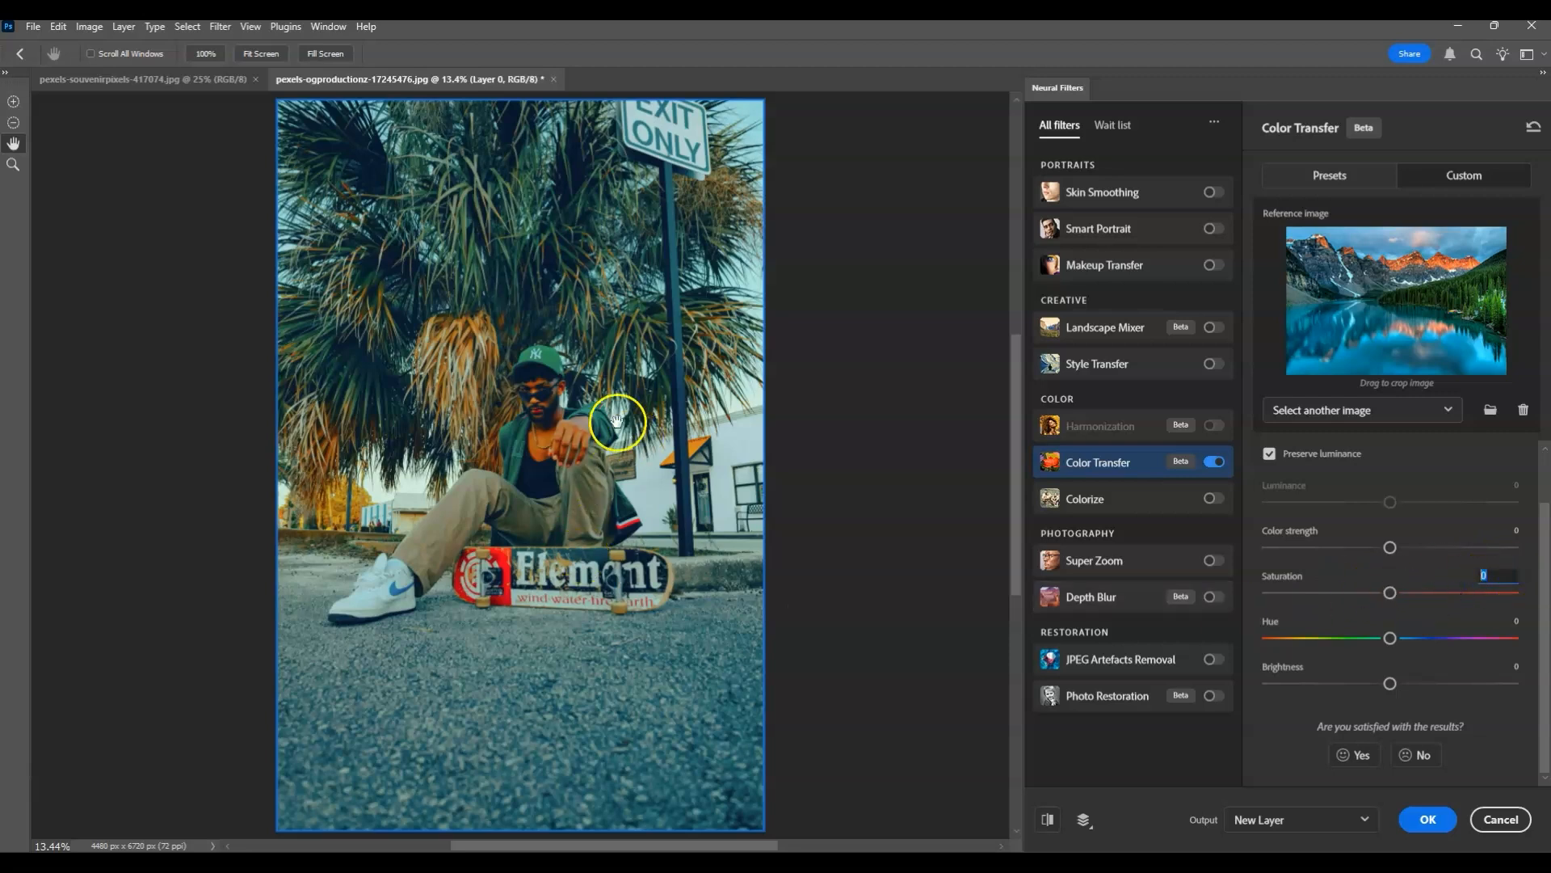
pyautogui.write('-12')
pyautogui.press('BackSpace')
pyautogui.write('0')
pyautogui.click(1272, 747)
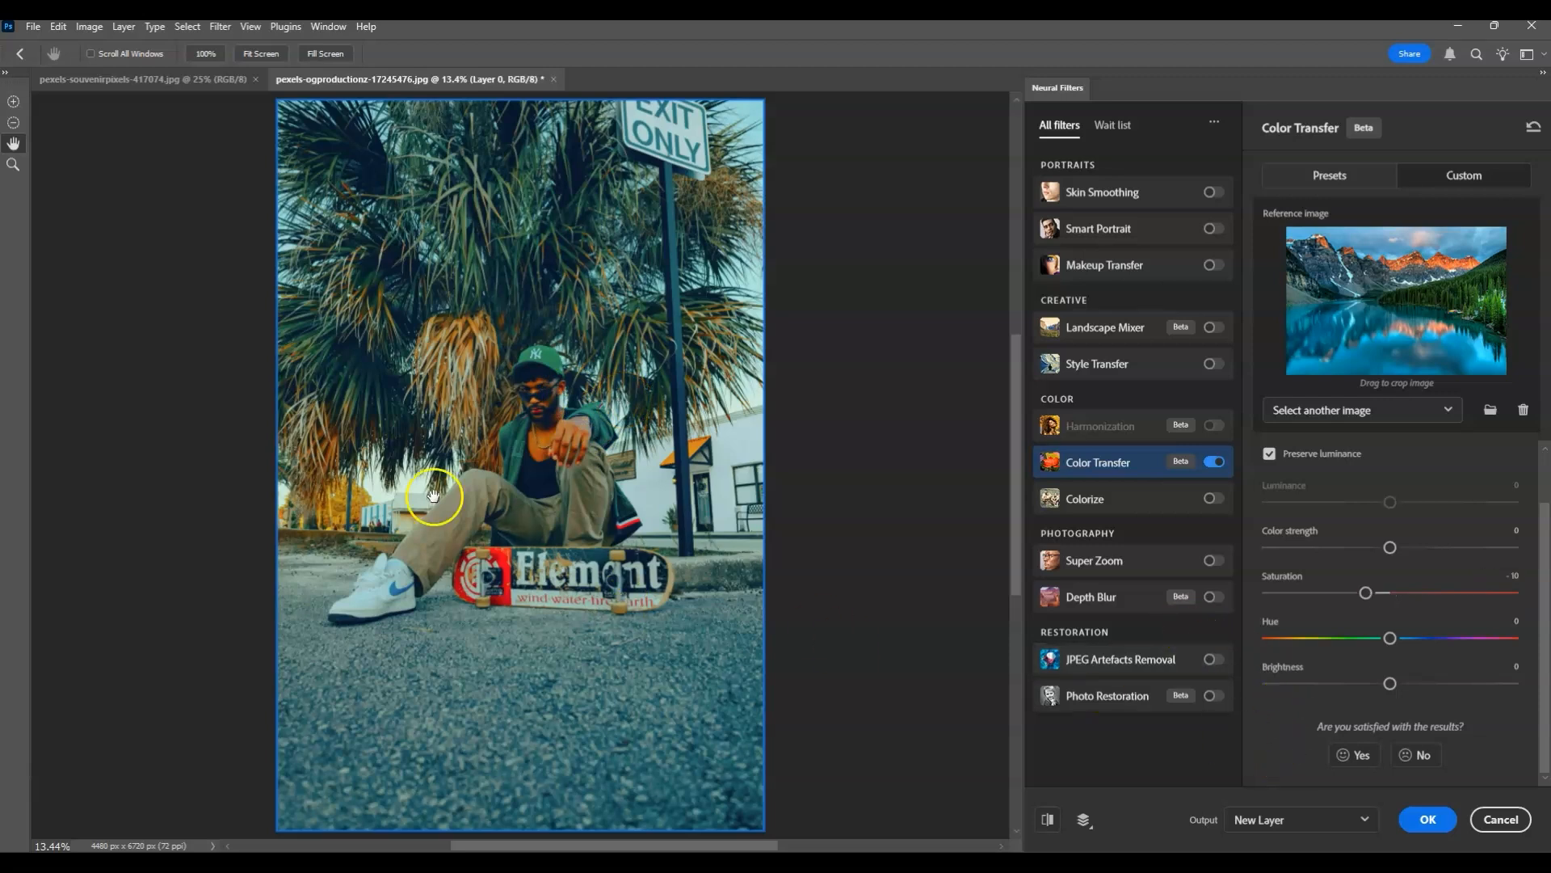
# Try hue shifts of +25, +7 and about -39, resetting the hue to 0
pyautogui.moveTo(1340, 637); pyautogui.dragTo(1430, 637)
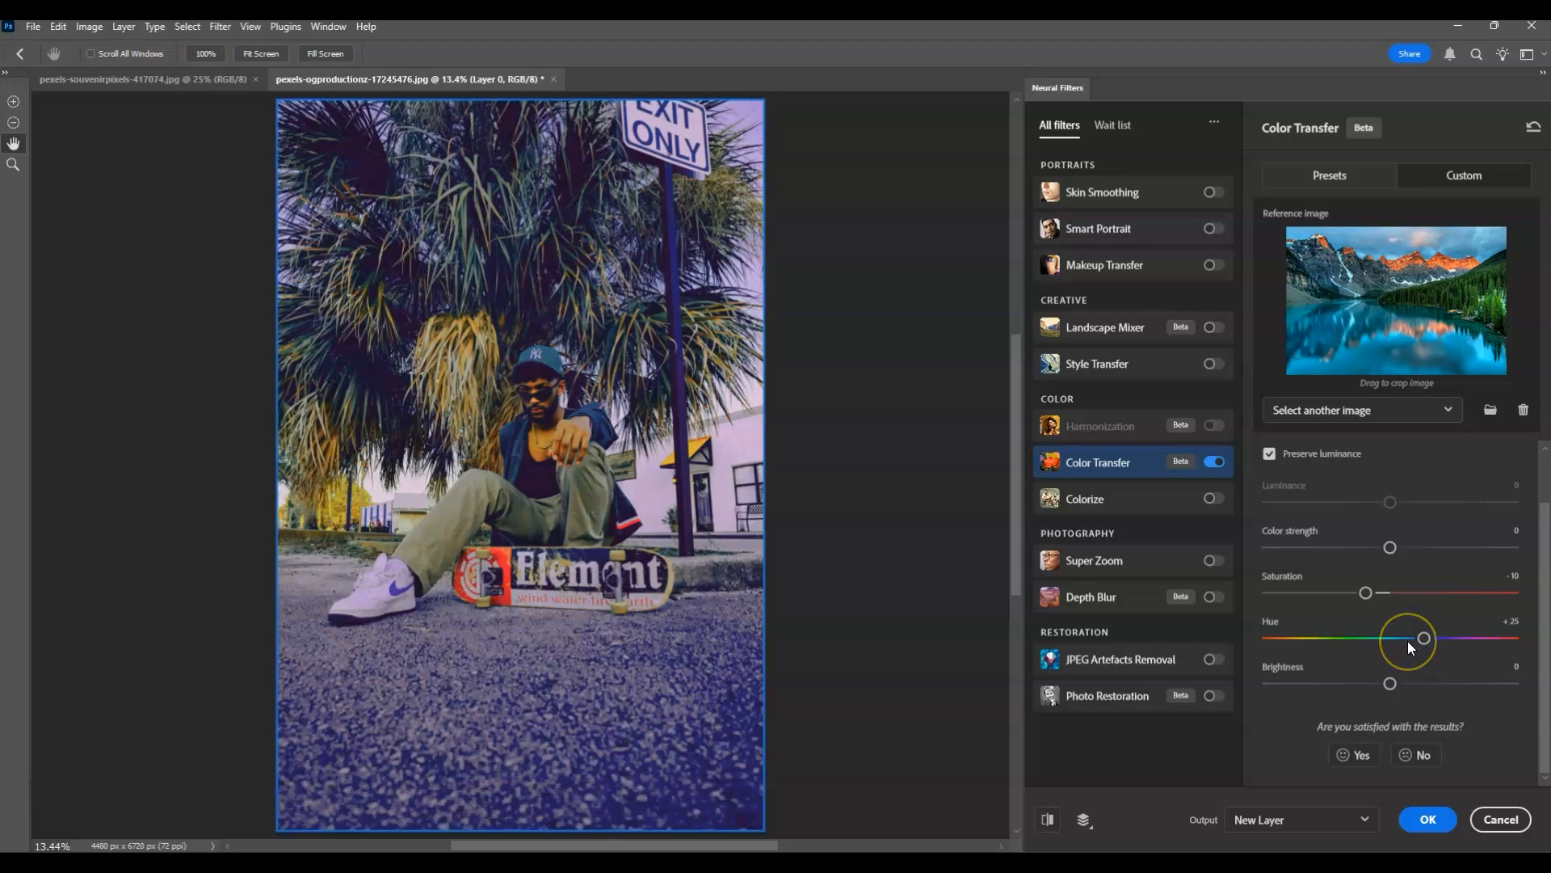
pyautogui.click(1407, 640)
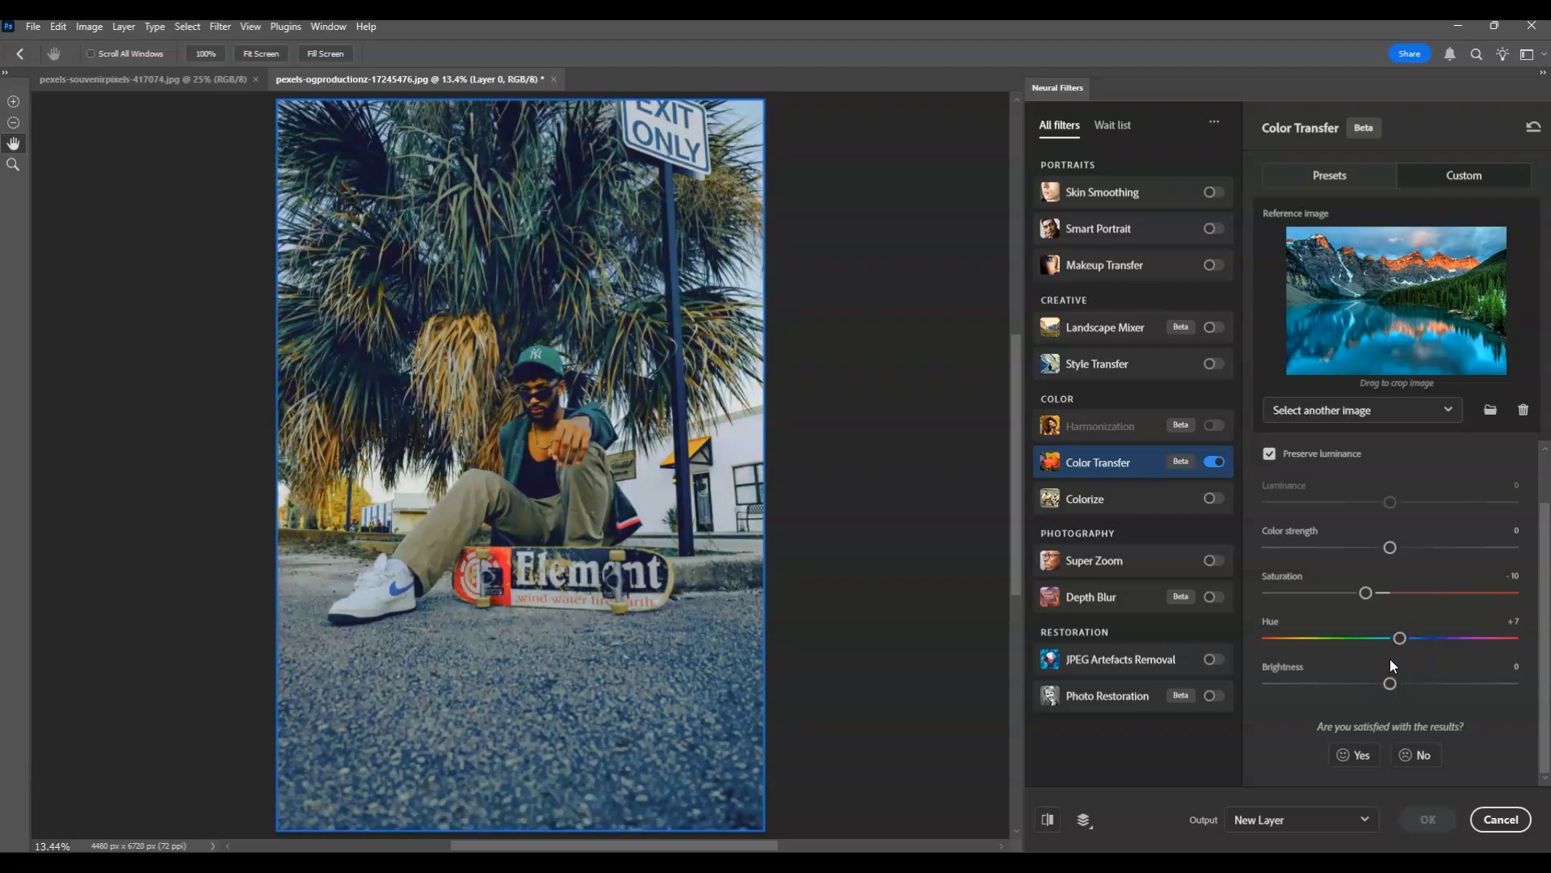
pyautogui.moveTo(1406, 639); pyautogui.dragTo(1337, 639)
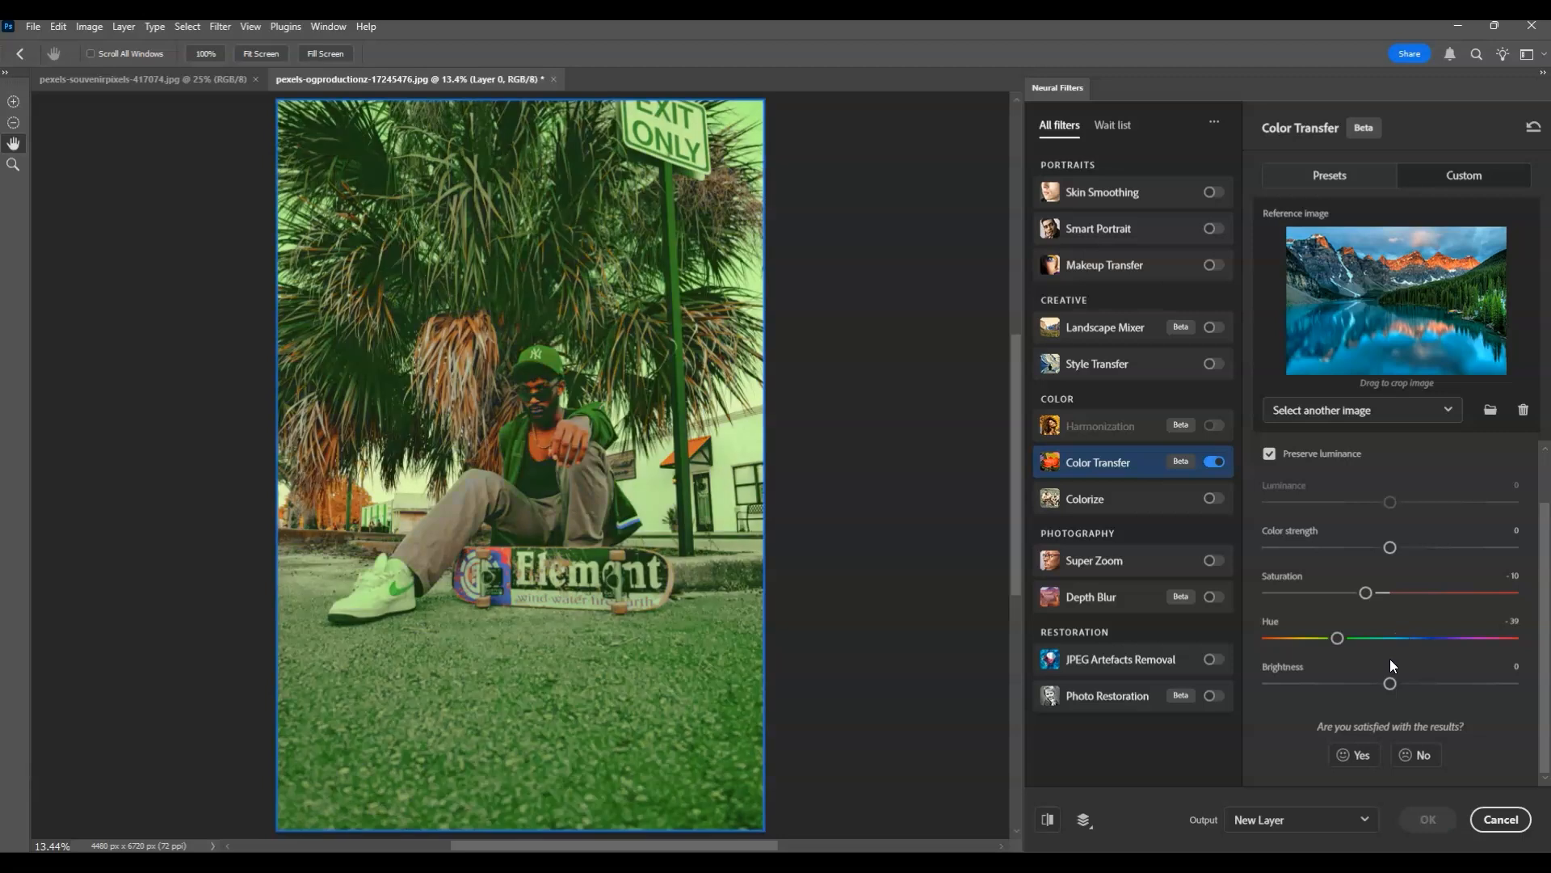
pyautogui.doubleClick(1337, 639)
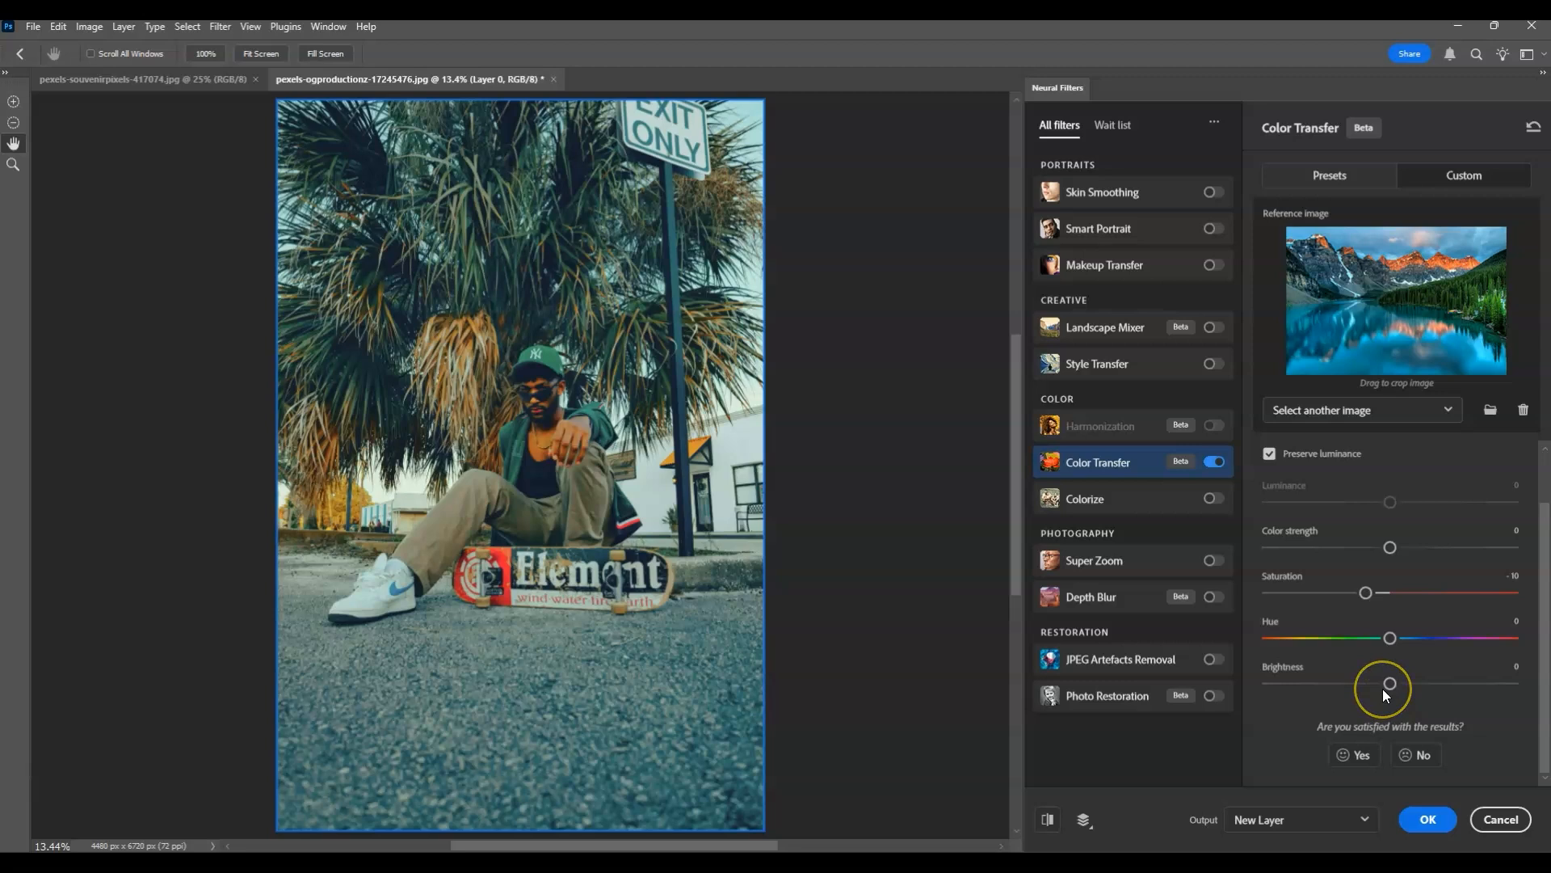
# Set the brightness of the color transfer to +10 and keep New Layer as the filter output
pyautogui.moveTo(1390, 683); pyautogui.dragTo(1418, 679)
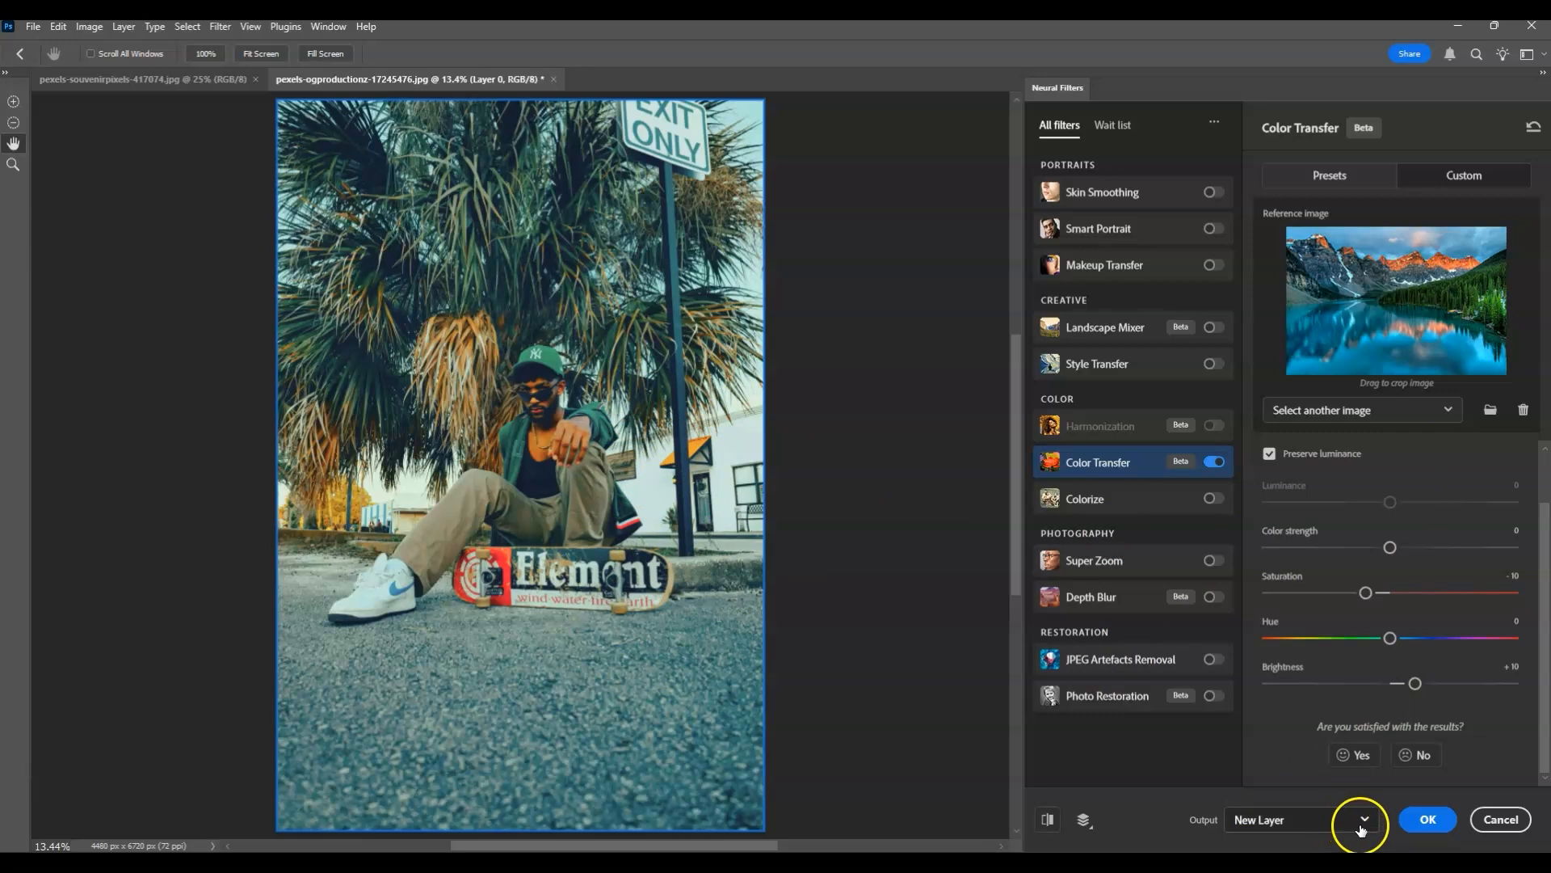
pyautogui.click(1365, 819)
pyautogui.click(1334, 759)
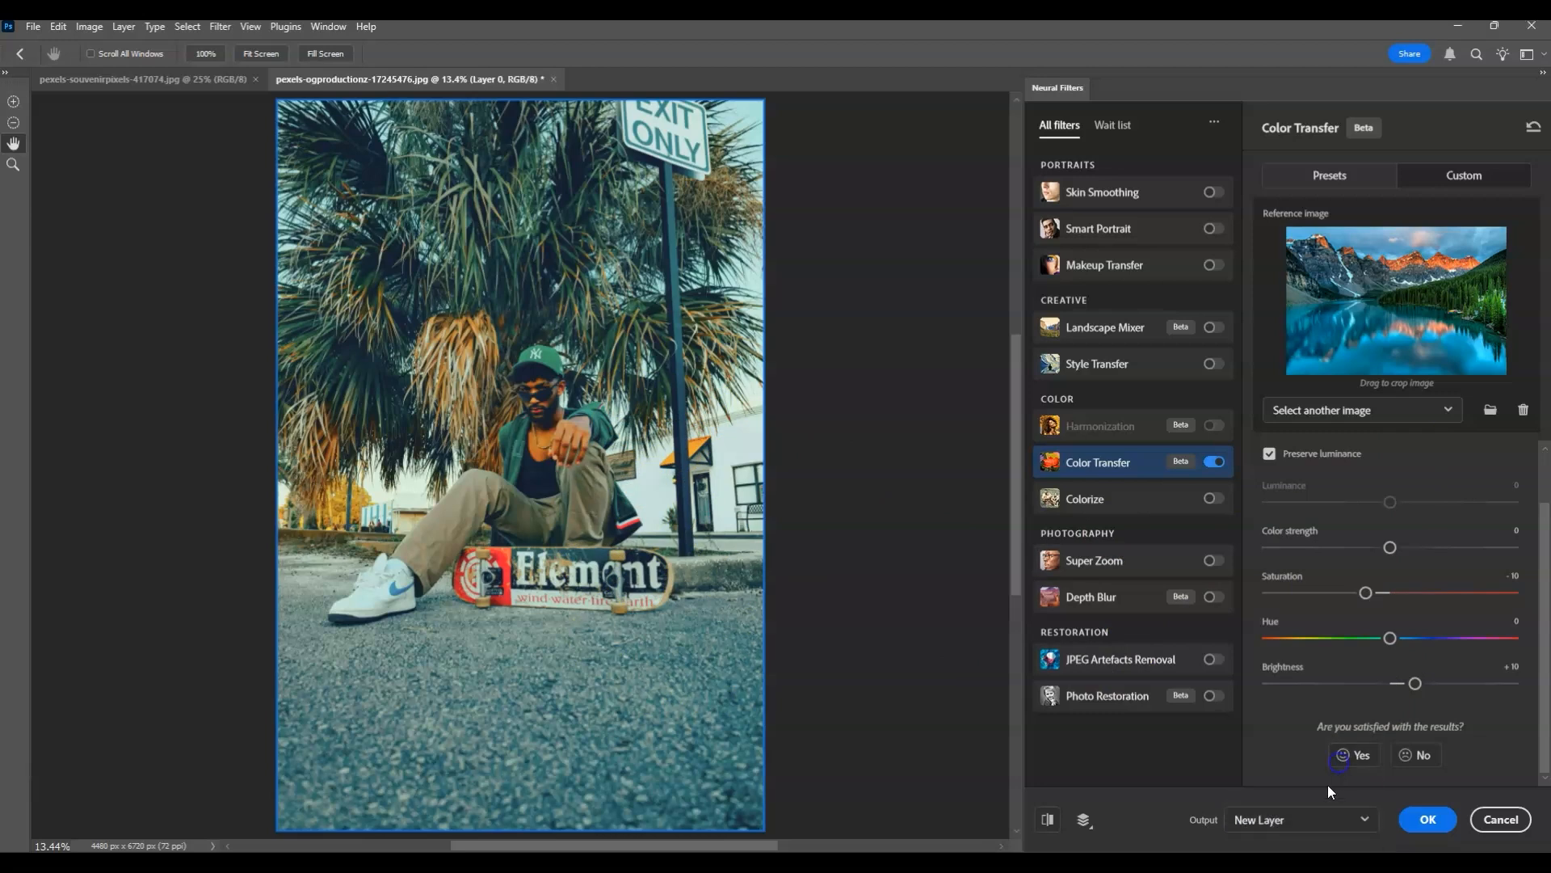
# Apply the color transfer and toggle the new layer's visibility off and on to compare it with the original photo
pyautogui.click(1428, 819)
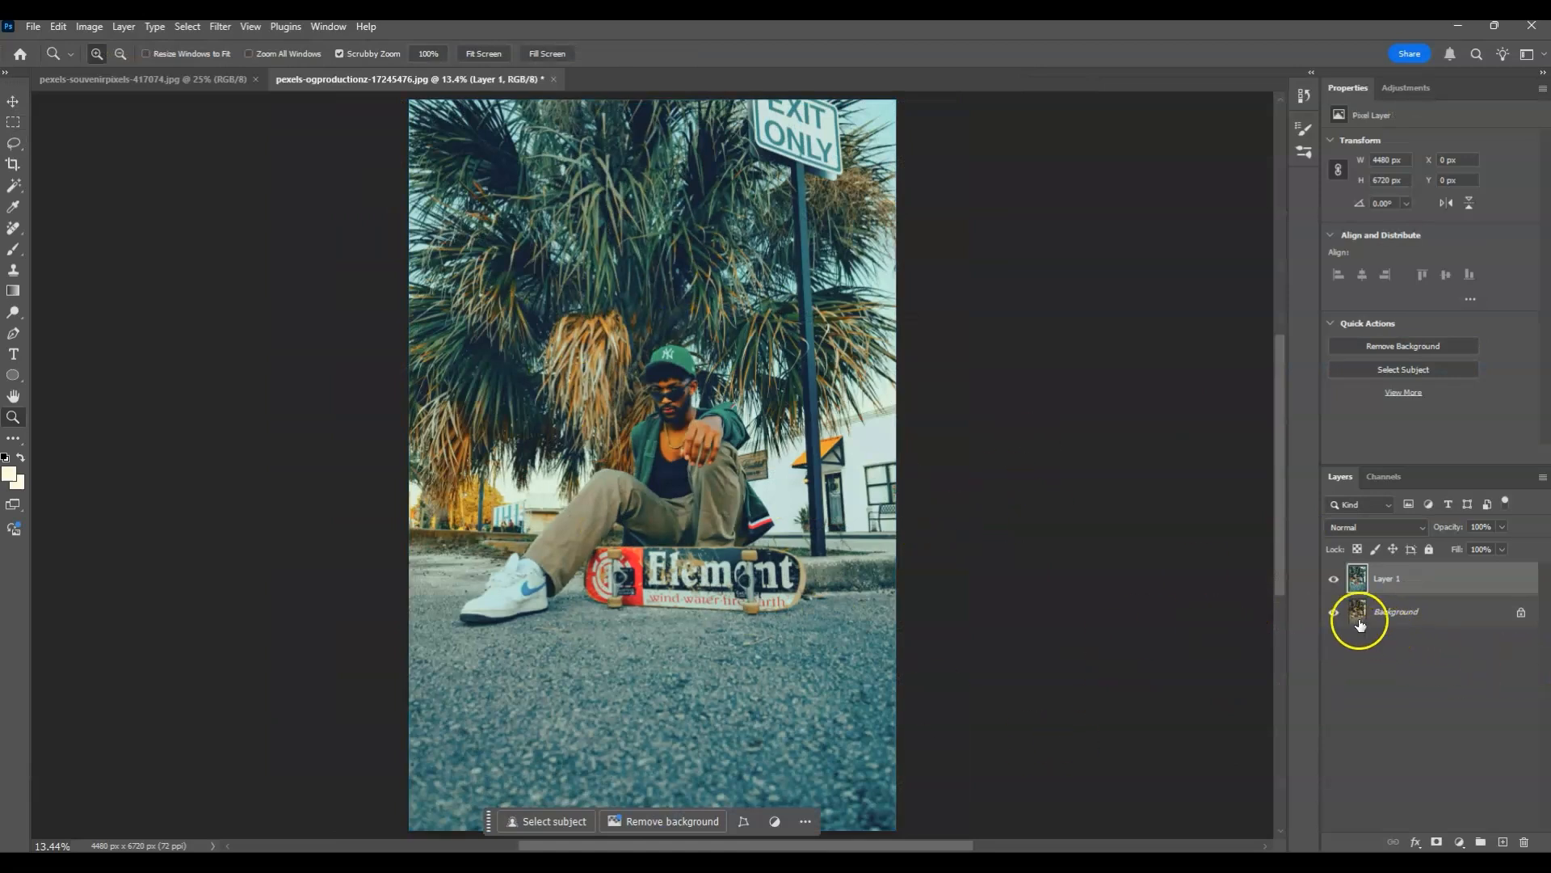
pyautogui.click(1334, 580)
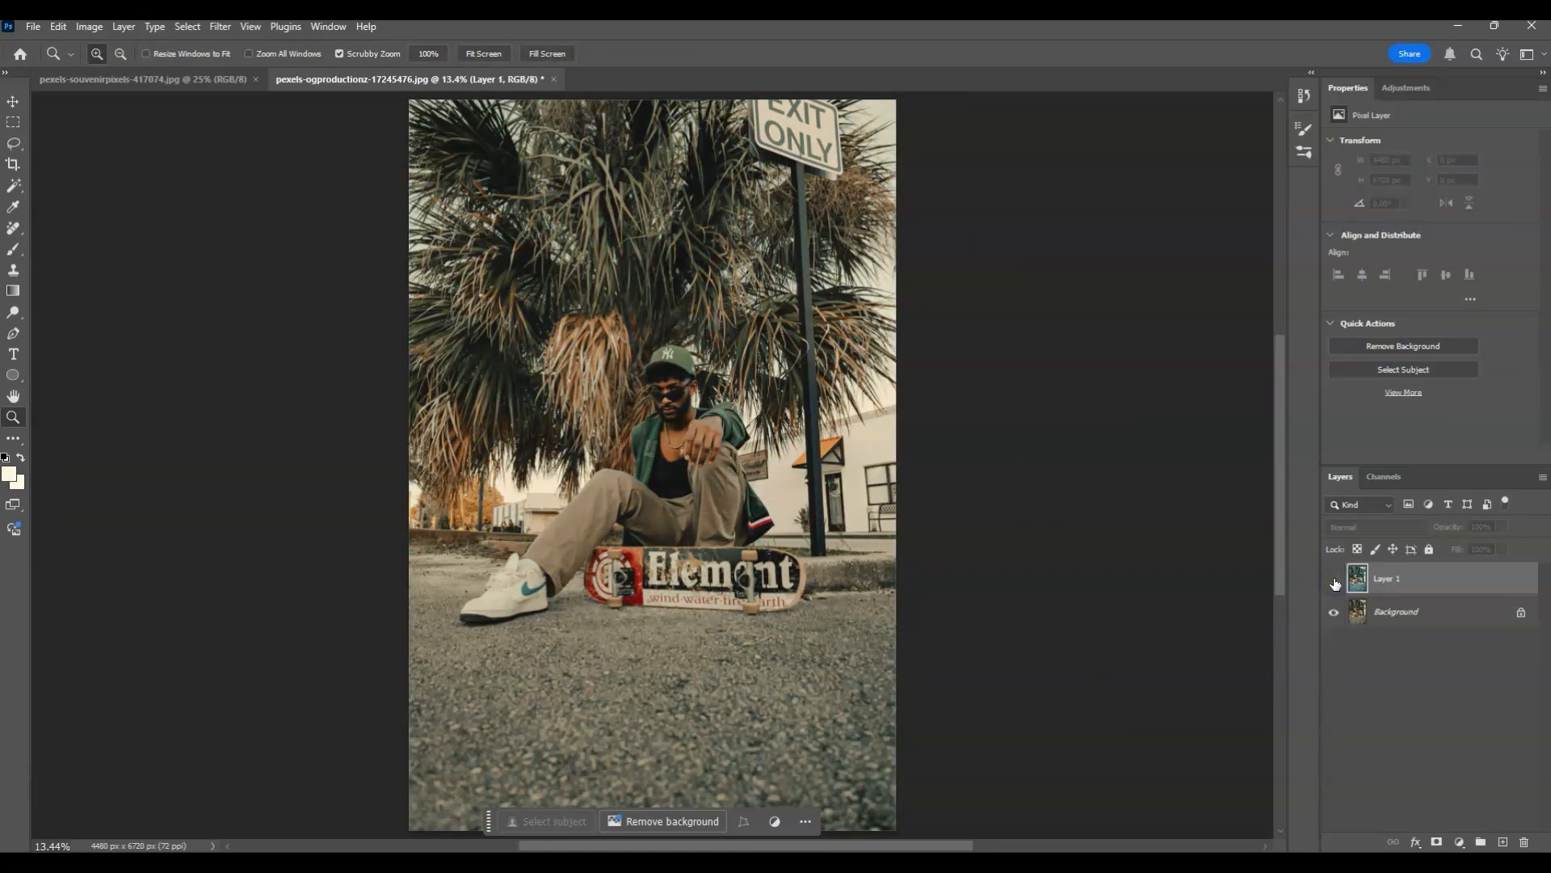
pyautogui.click(1334, 580)
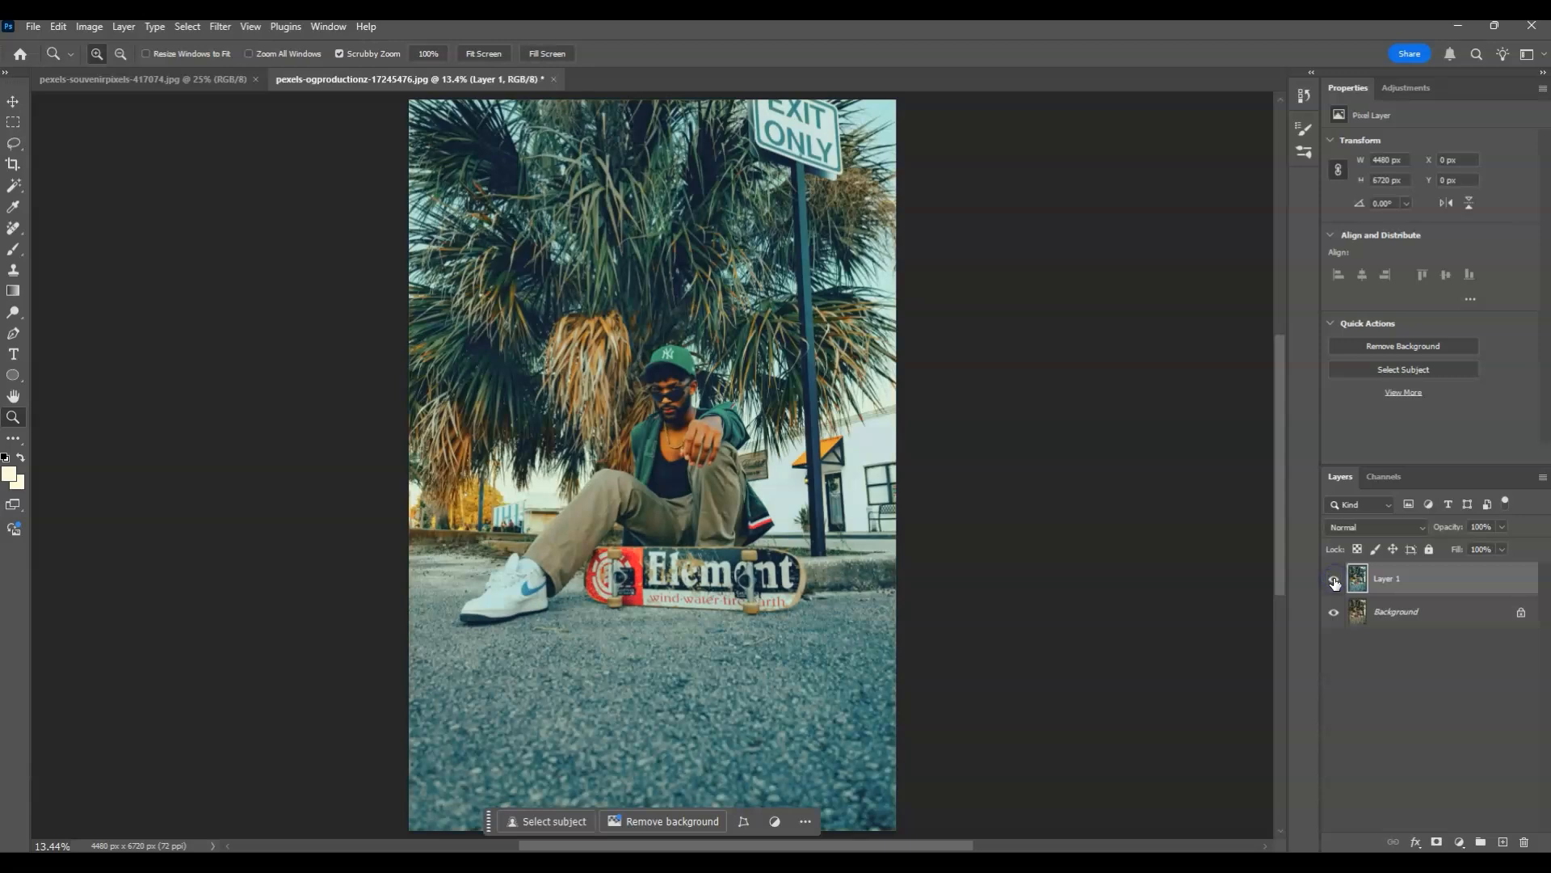